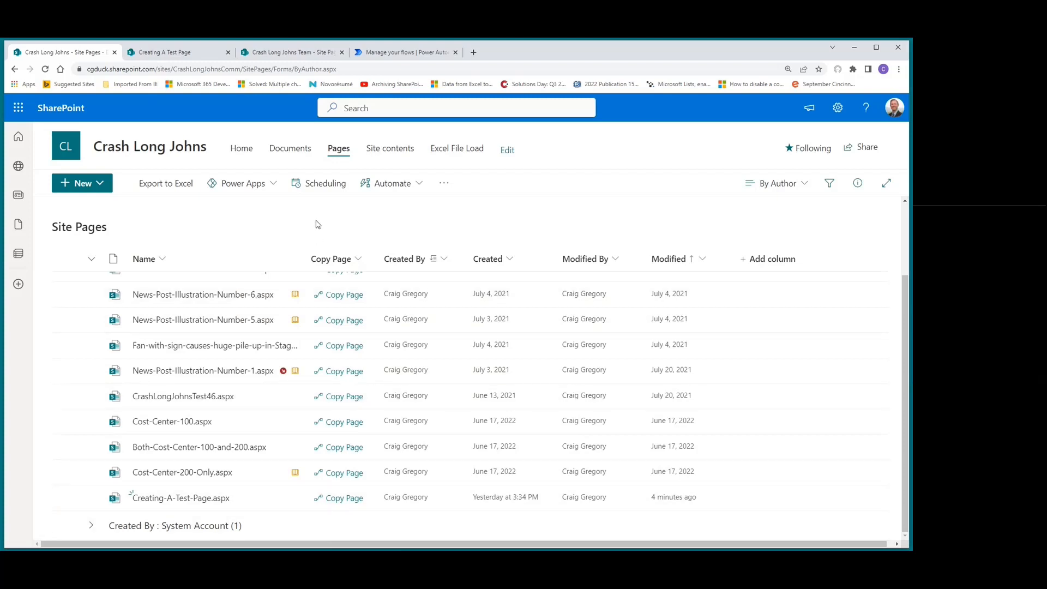
{"action": "left_click", "coordinate": [288, 52]}
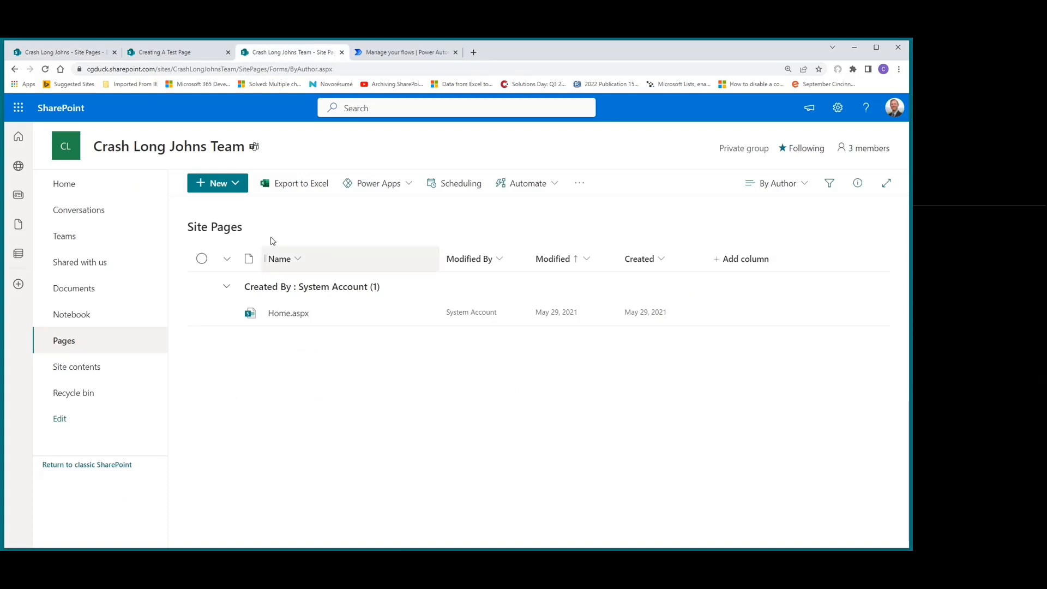
{"action": "left_click", "coordinate": [65, 52]}
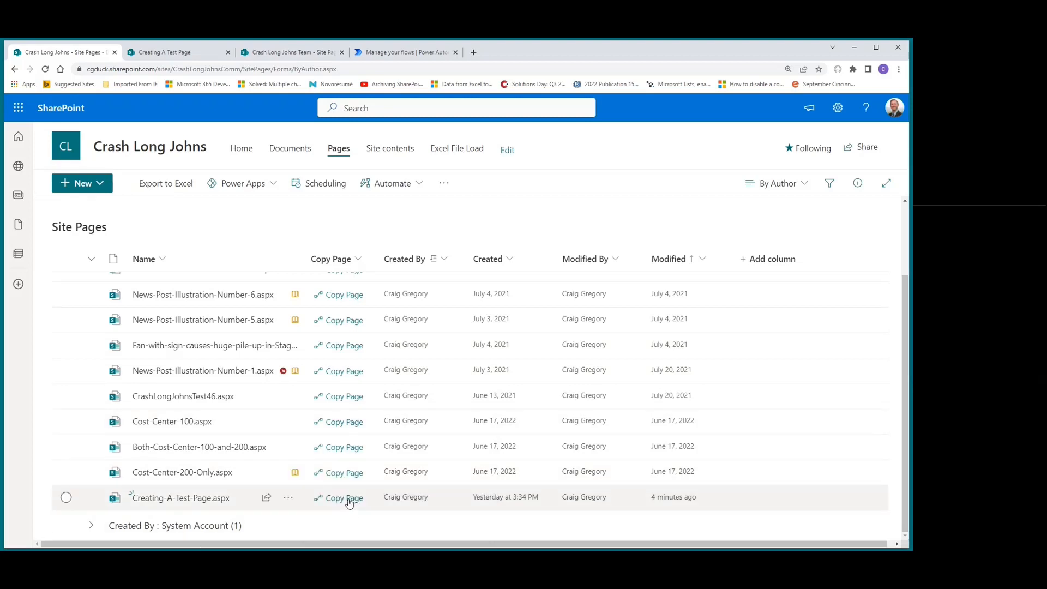
{"action": "left_click", "coordinate": [344, 498]}
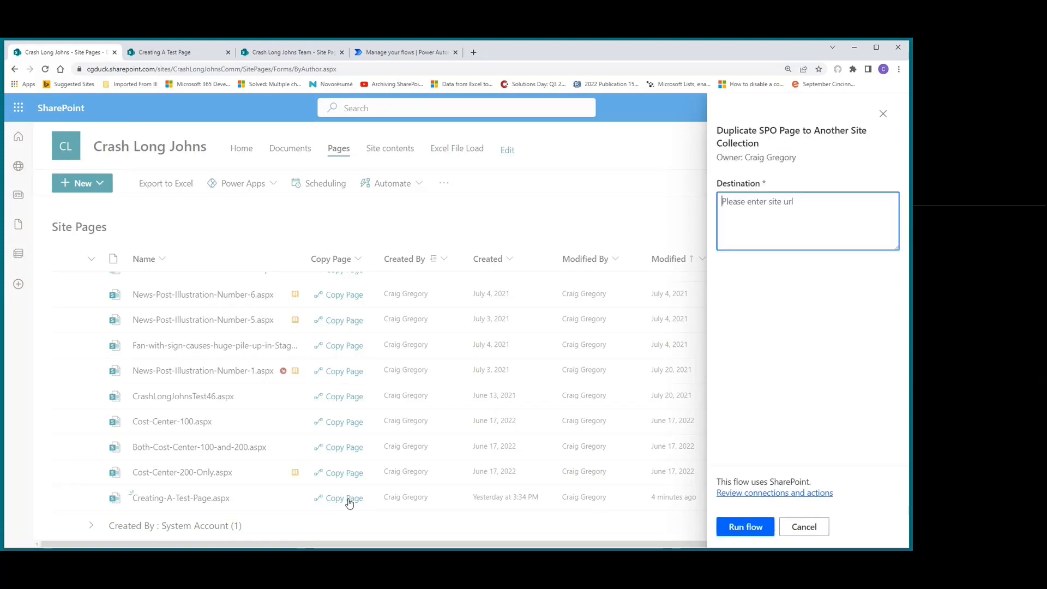
{"action": "left_click", "coordinate": [294, 52]}
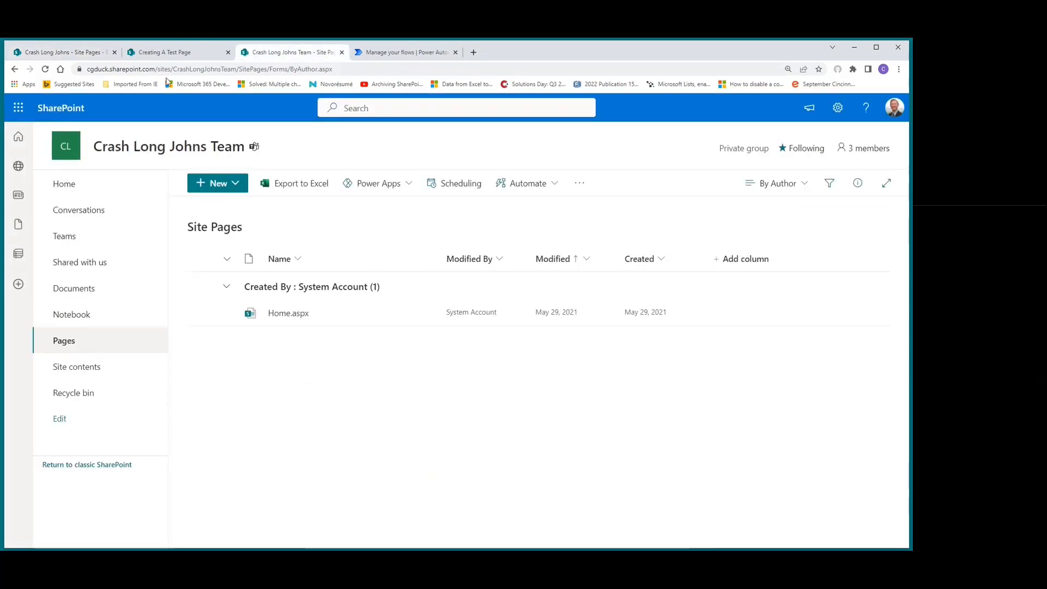
{"action": "double_click", "coordinate": [126, 69]}
{"action": "left_click_drag", "start_coordinate": [90, 70], "coordinate": [259, 67]}
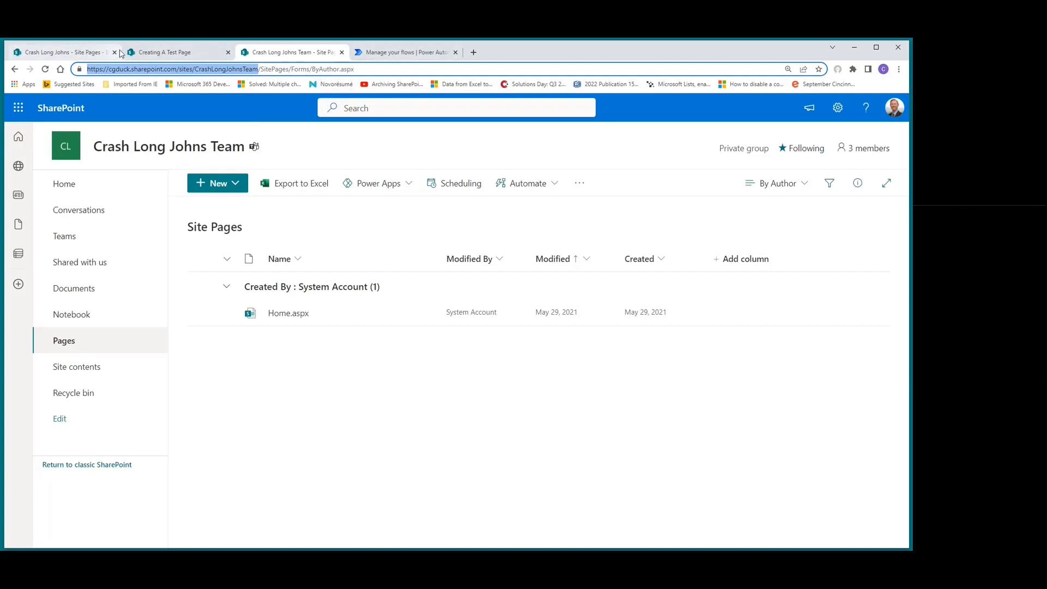
{"action": "left_click", "coordinate": [61, 52]}
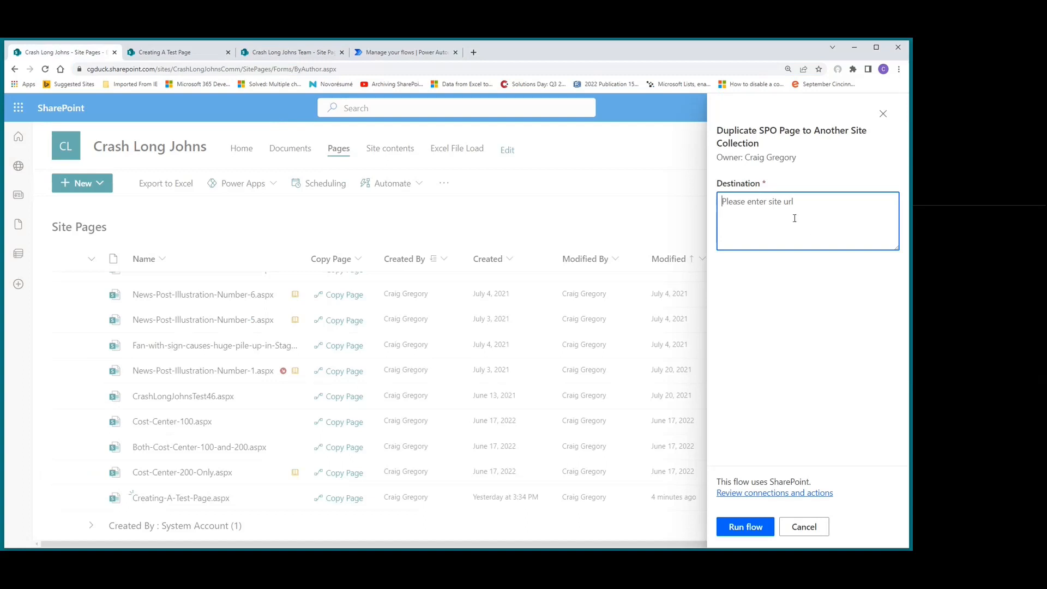
{"action": "key", "text": "ctrl+v"}
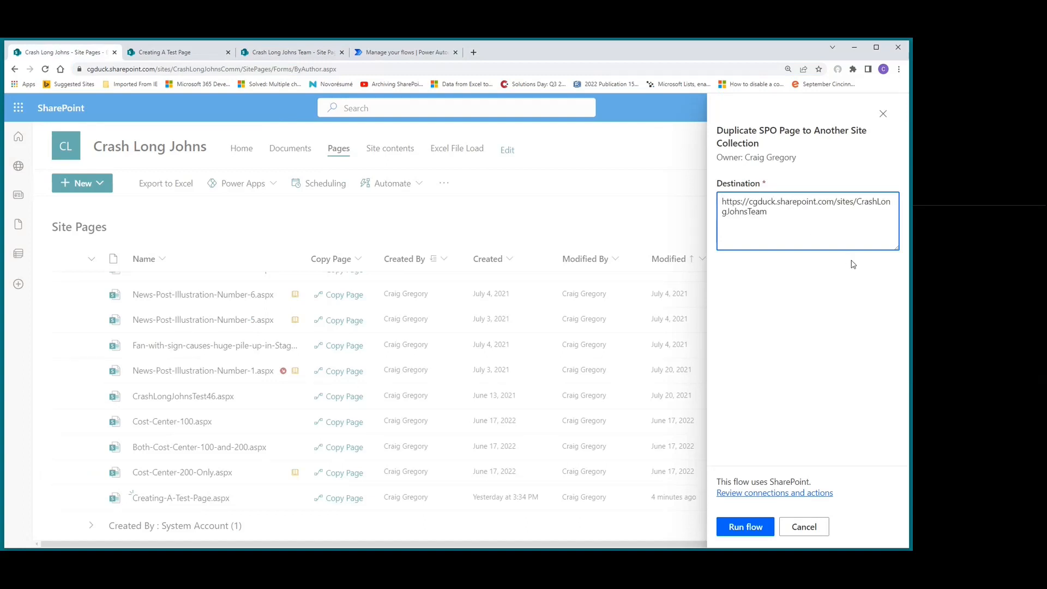
{"action": "left_click", "coordinate": [735, 529]}
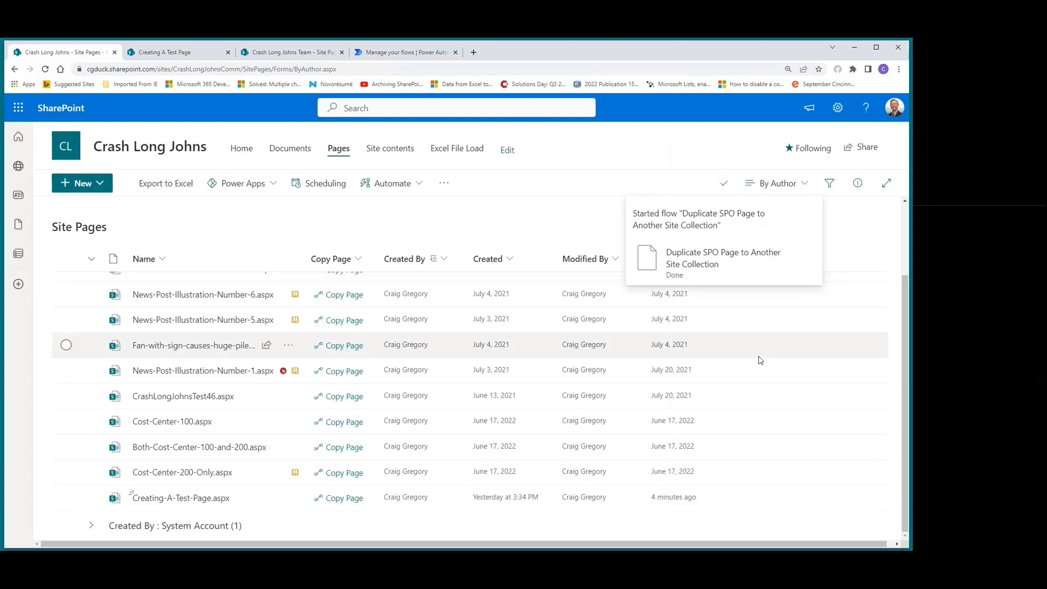
Step: Refresh the Crash Long Johns Team site pages and check for the copy of Creating-A-Test-Page.aspx
{"action": "left_click", "coordinate": [286, 53]}
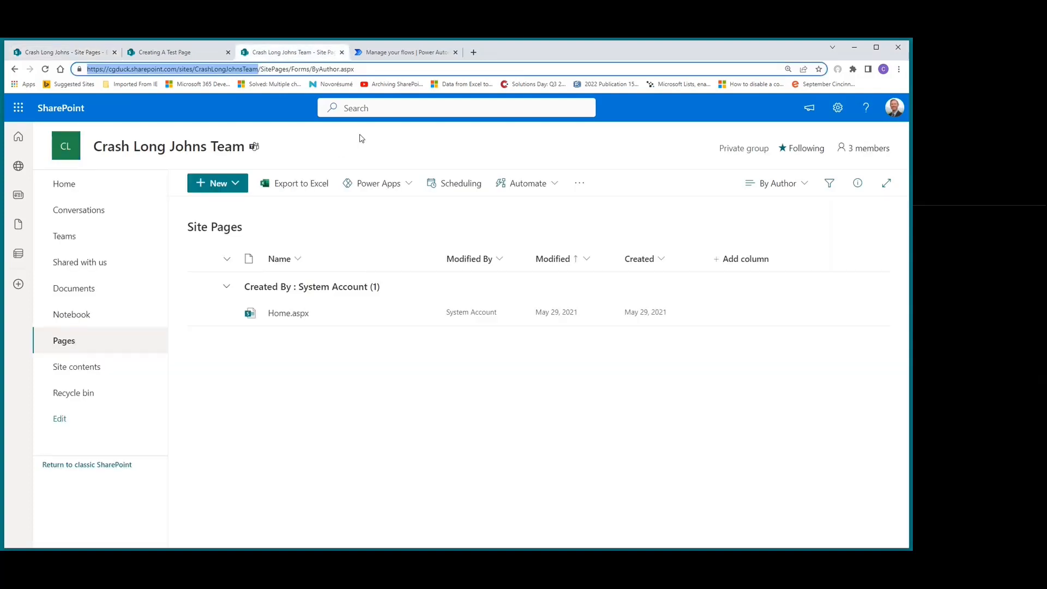
{"action": "left_click", "coordinate": [46, 70]}
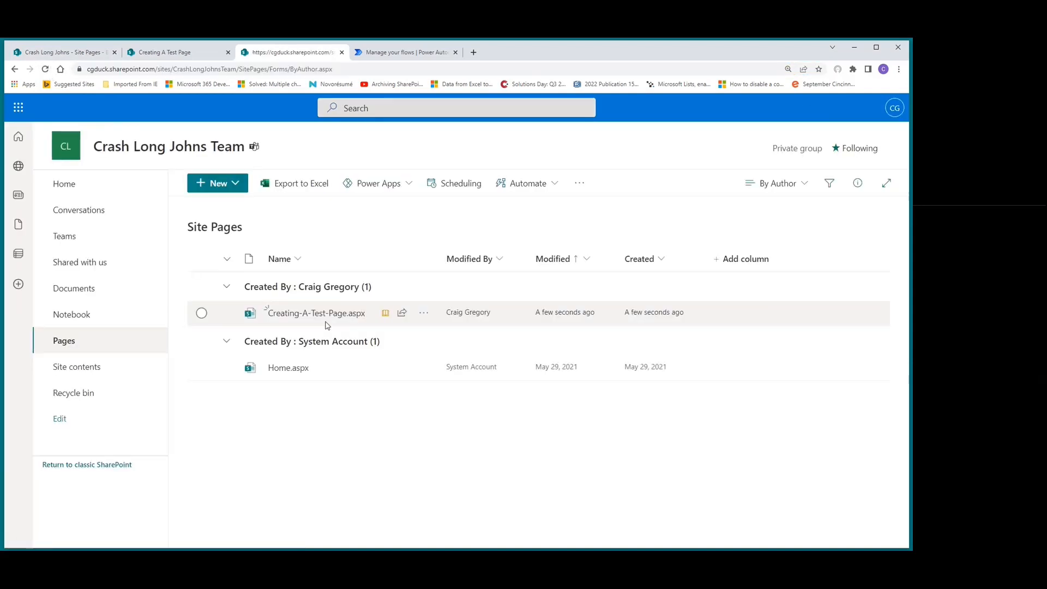
{"action": "left_click", "coordinate": [265, 316]}
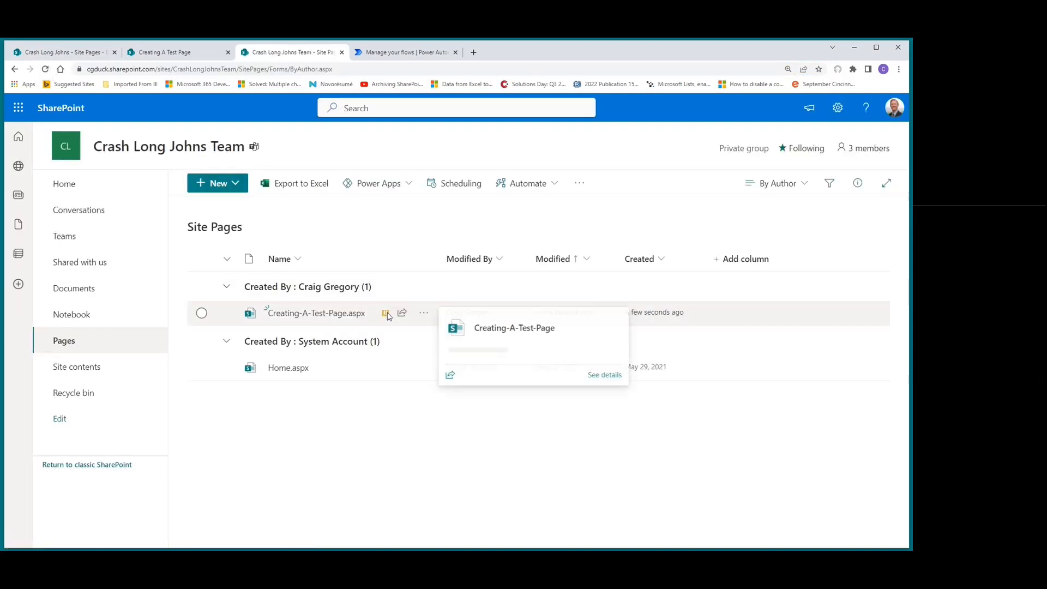
{"action": "mouse_move", "coordinate": [386, 317]}
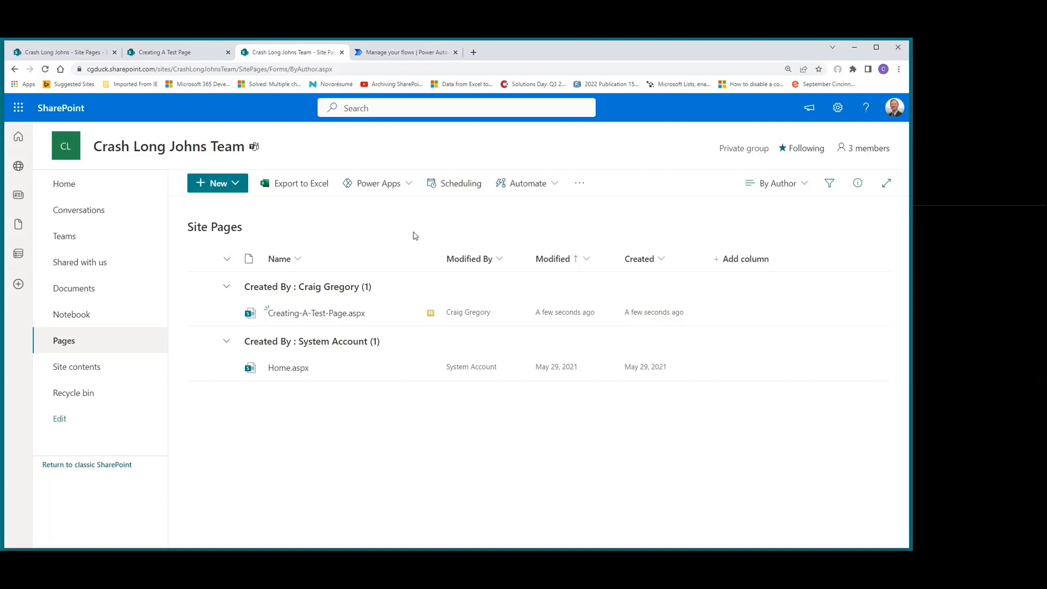
{"action": "mouse_move", "coordinate": [321, 315]}
{"action": "left_click", "coordinate": [77, 54]}
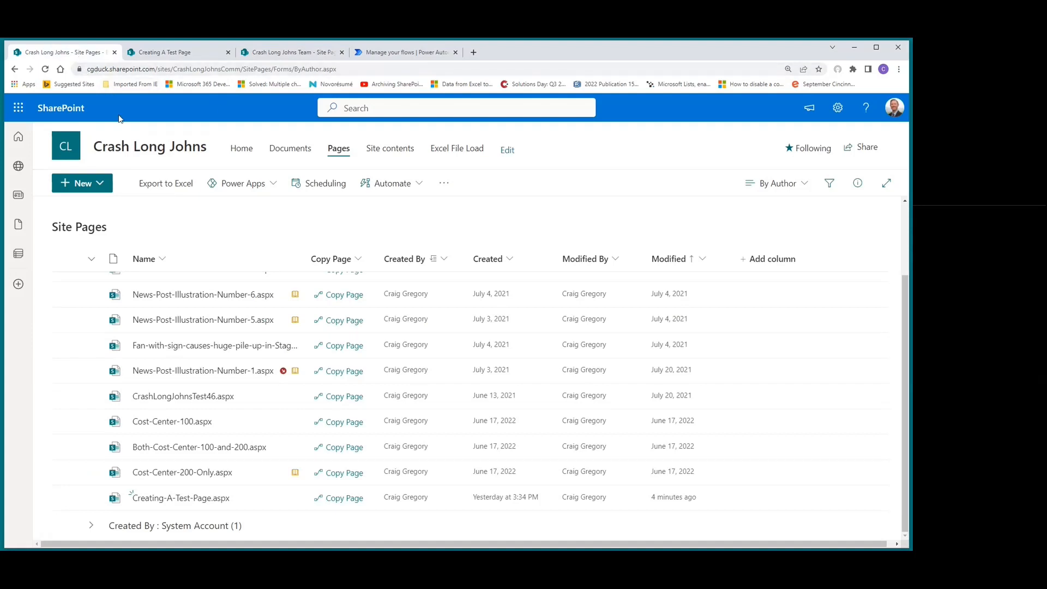
Step: Switch to Power Automate, create a blank flow without a preset trigger, and name it "CAT2 - Automate Copy SharePoint Page"
{"action": "left_click", "coordinate": [410, 54]}
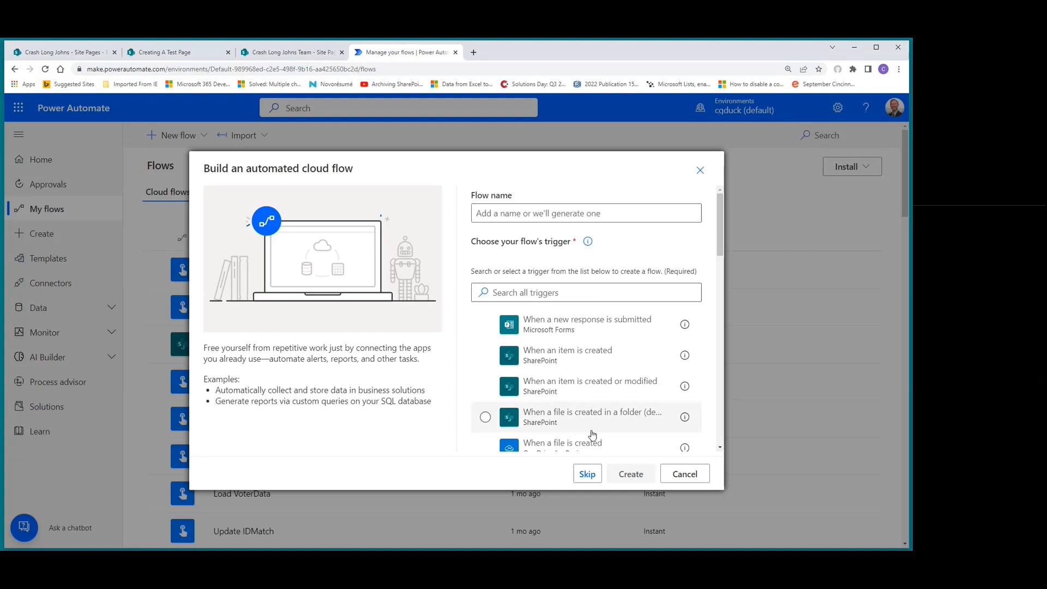
{"action": "left_click", "coordinate": [586, 475]}
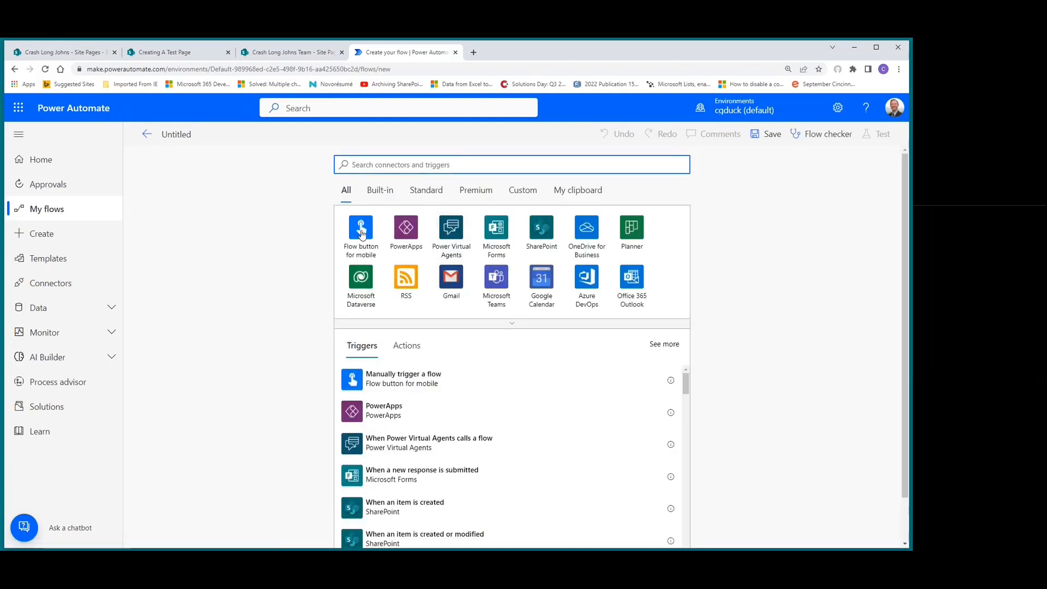
{"action": "left_click", "coordinate": [192, 135]}
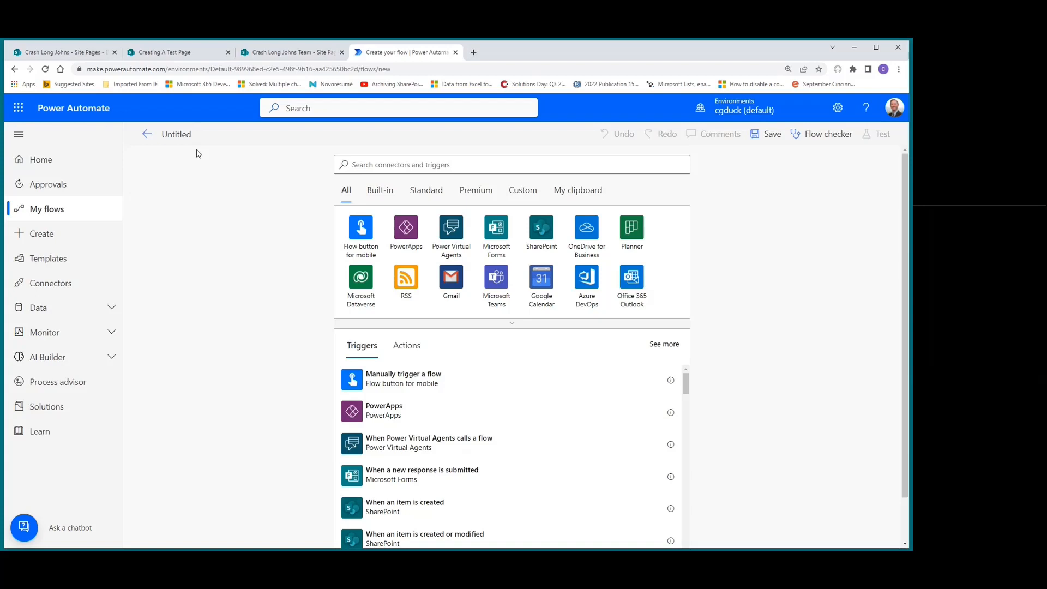
{"action": "left_click", "coordinate": [192, 134]}
{"action": "type", "text": "CAT2 - Automate Copy SharePoint Page"}
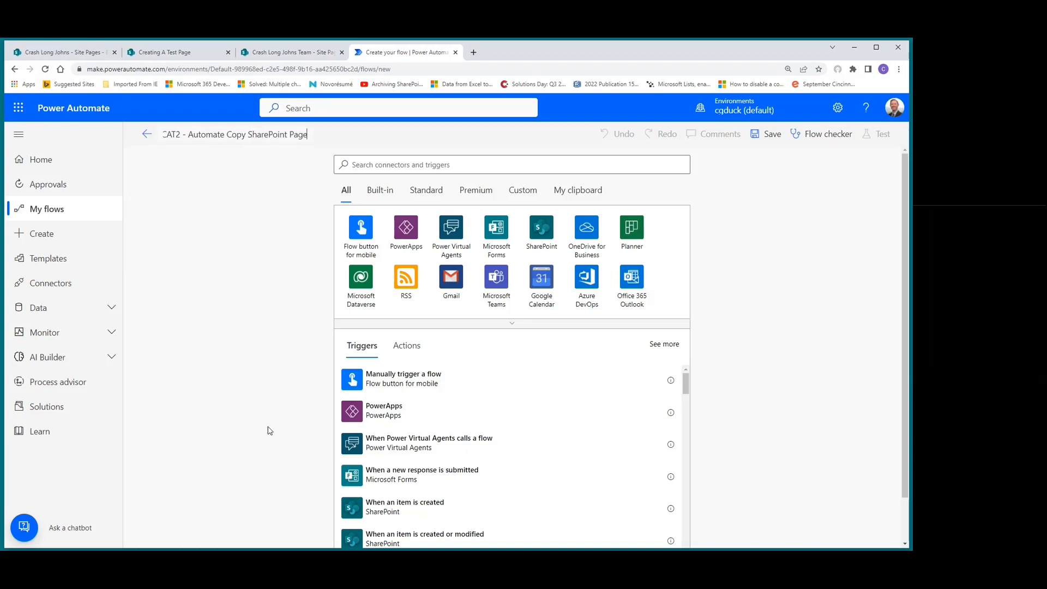
Step: Add the SharePoint trigger "For a selected file" and set its site address to Crash Long Johns Team
{"action": "left_click", "coordinate": [353, 171]}
{"action": "left_click", "coordinate": [362, 164]}
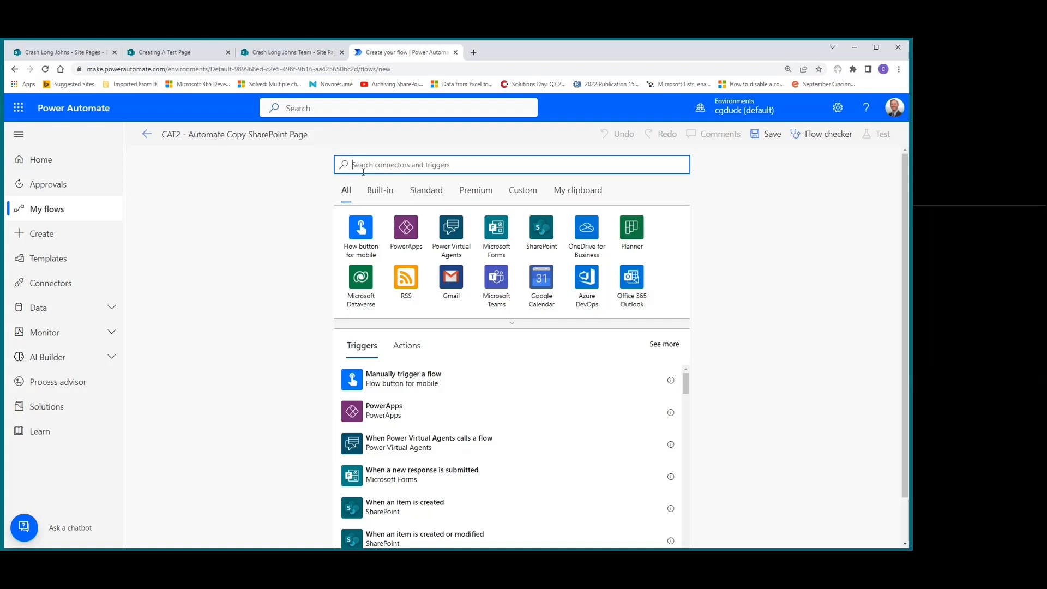
{"action": "type", "text": "for a selected file"}
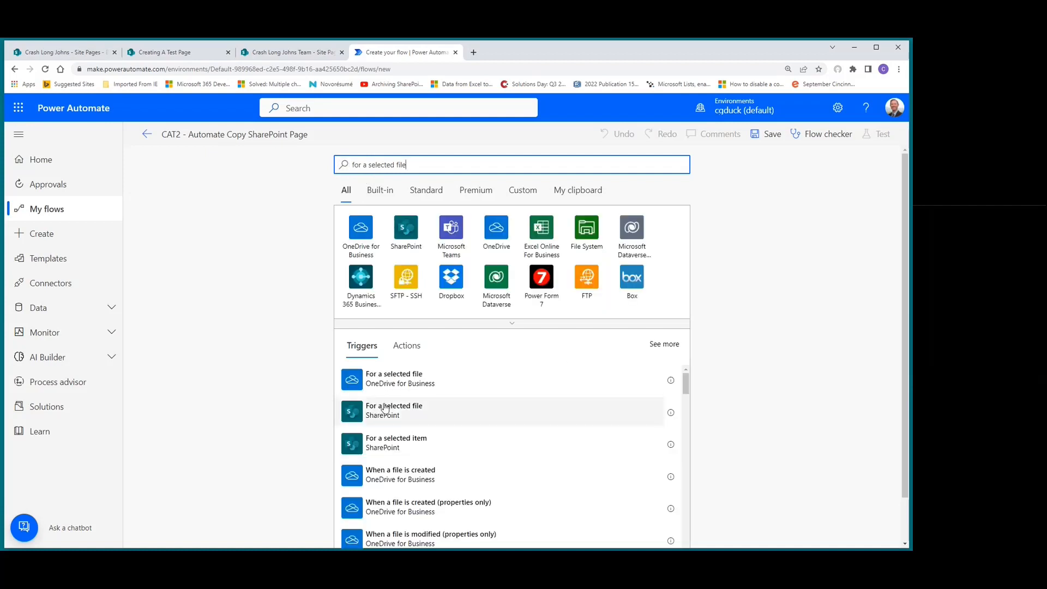
{"action": "left_click", "coordinate": [384, 417]}
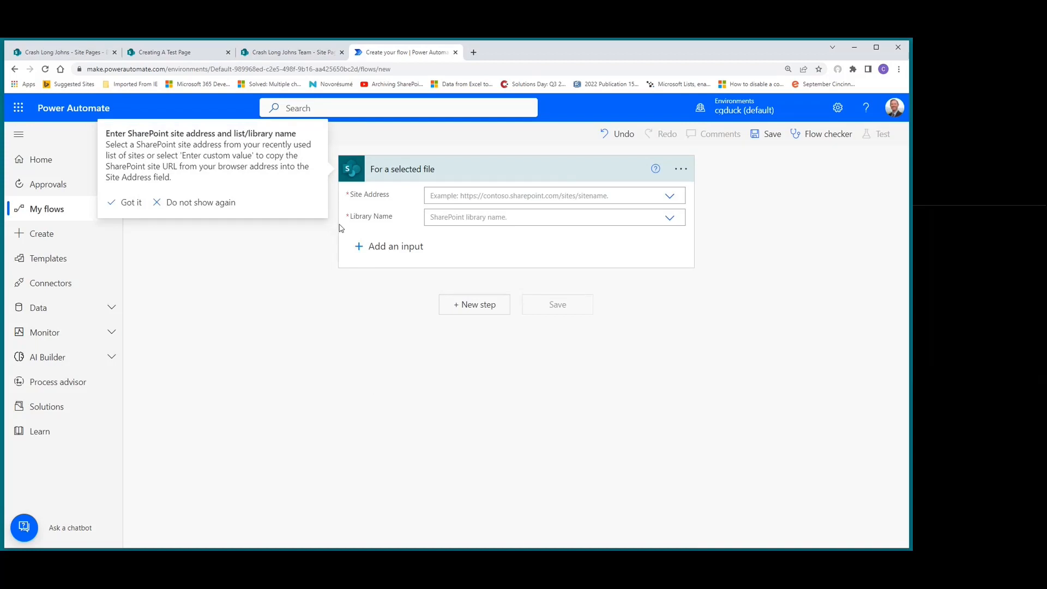
{"action": "left_click", "coordinate": [457, 197]}
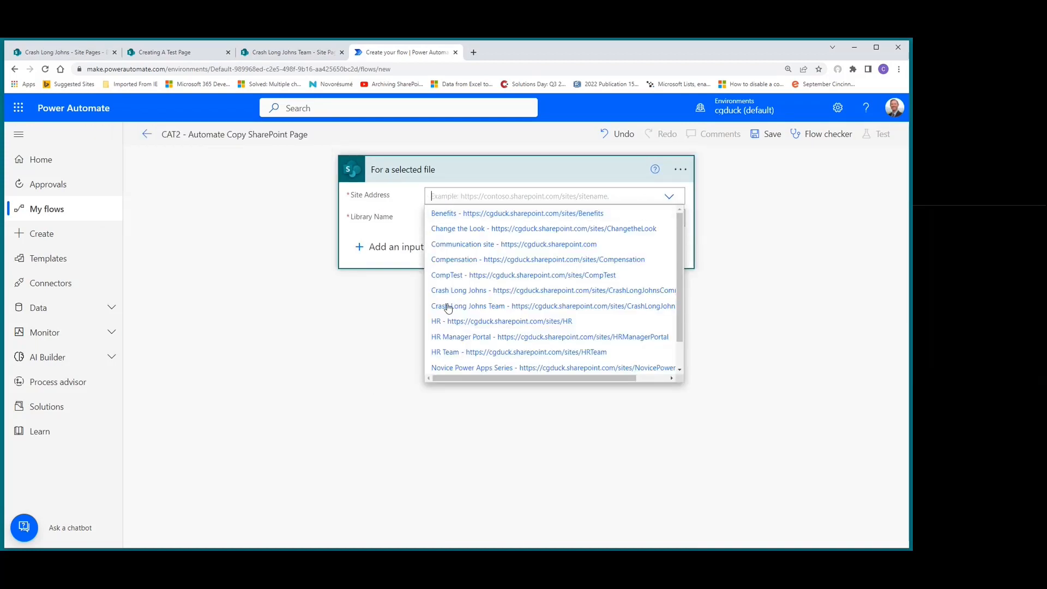
{"action": "left_click", "coordinate": [457, 307]}
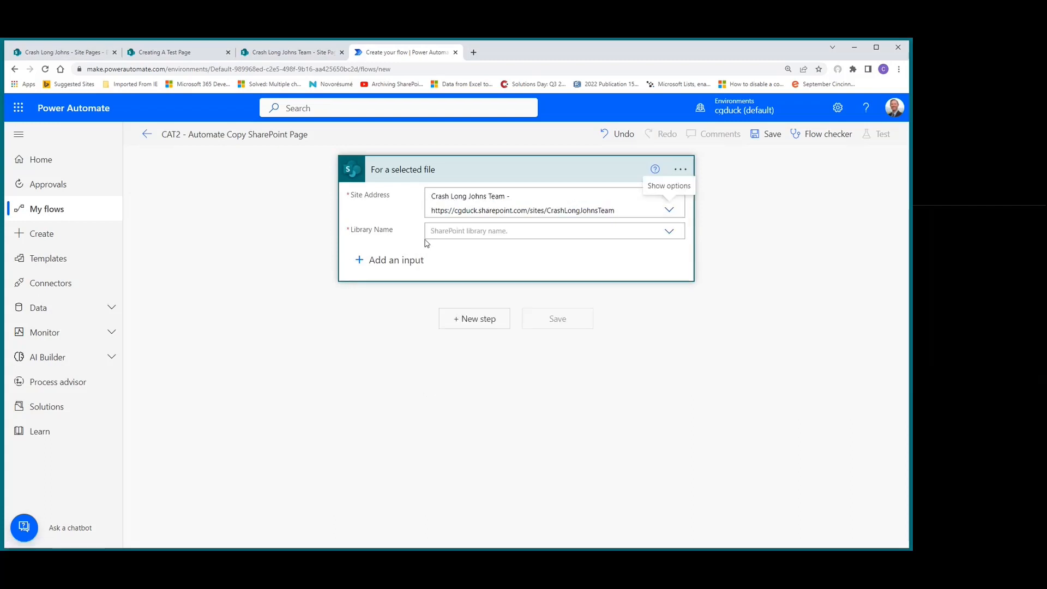
Step: Set the trigger's library name to the custom value 2f9a2ac2-19d3-4775-ae2e-ab2b72407bca, copied from the address of the team site's Site Pages library settings
{"action": "left_click", "coordinate": [446, 231]}
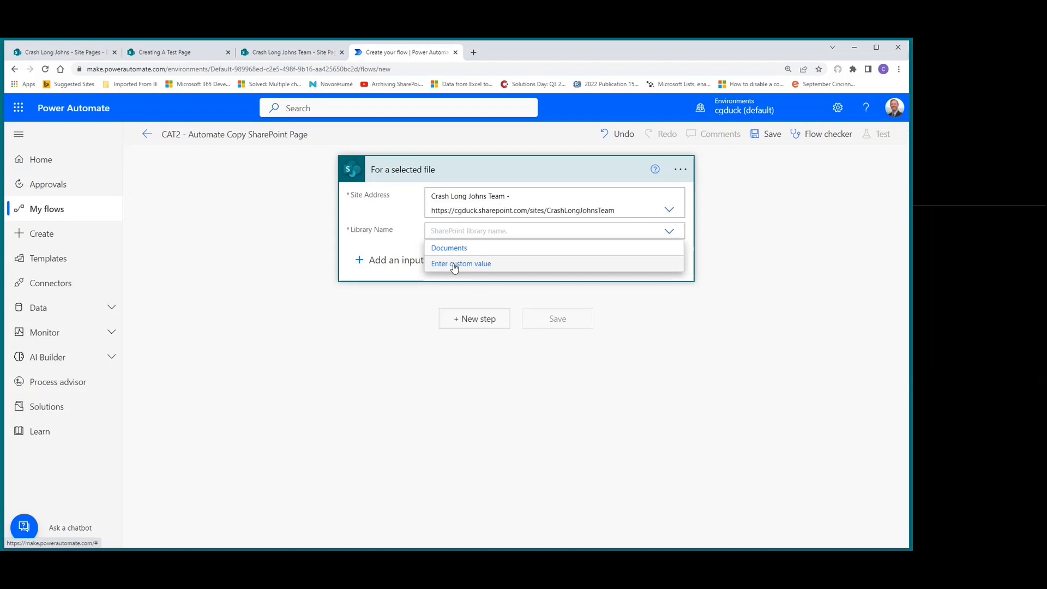
{"action": "left_click", "coordinate": [455, 265]}
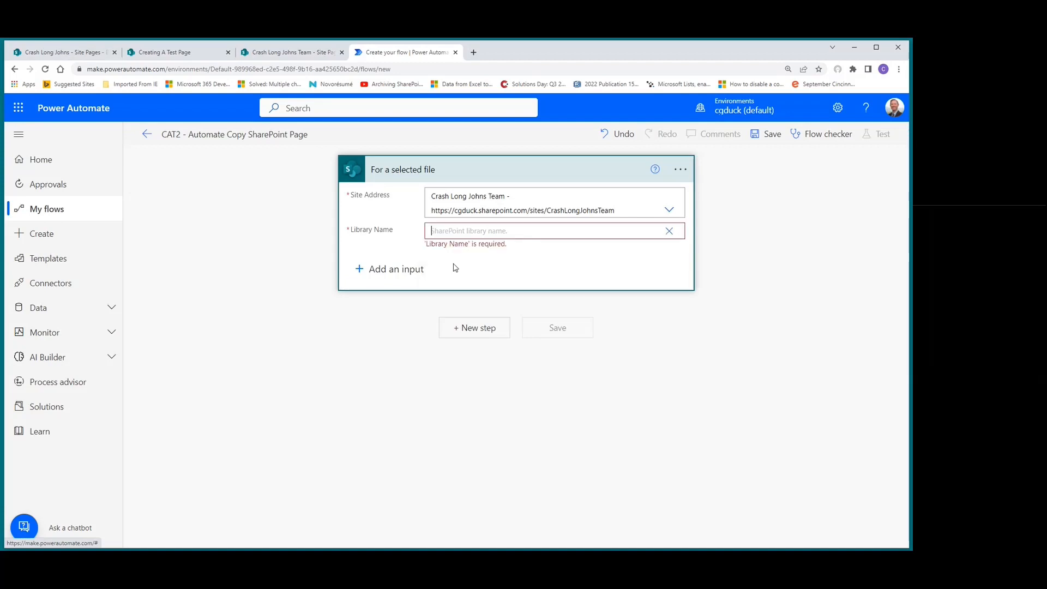
{"action": "left_click", "coordinate": [281, 52]}
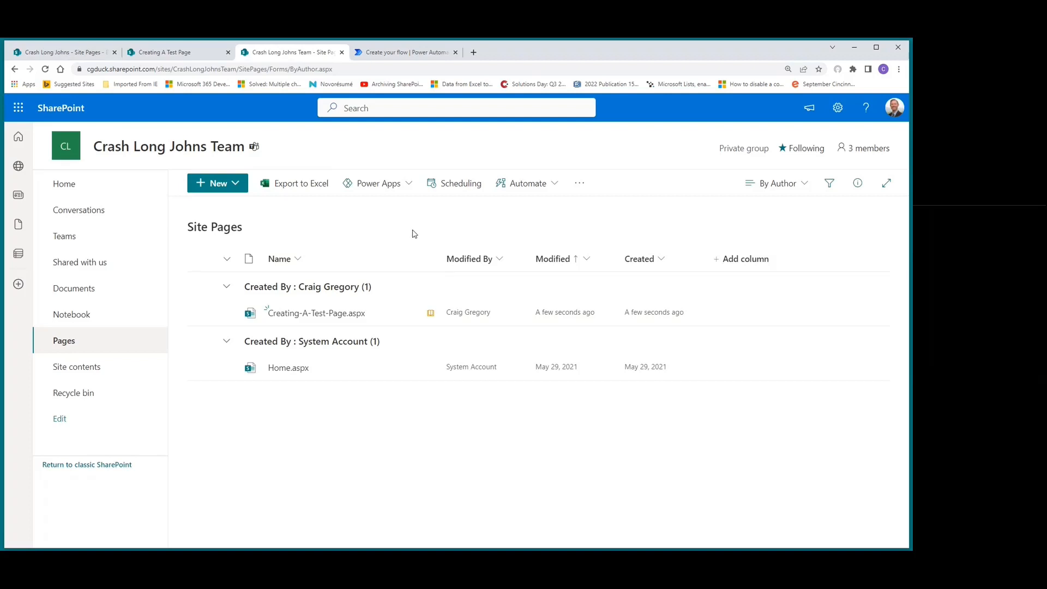
{"action": "left_click", "coordinate": [838, 107]}
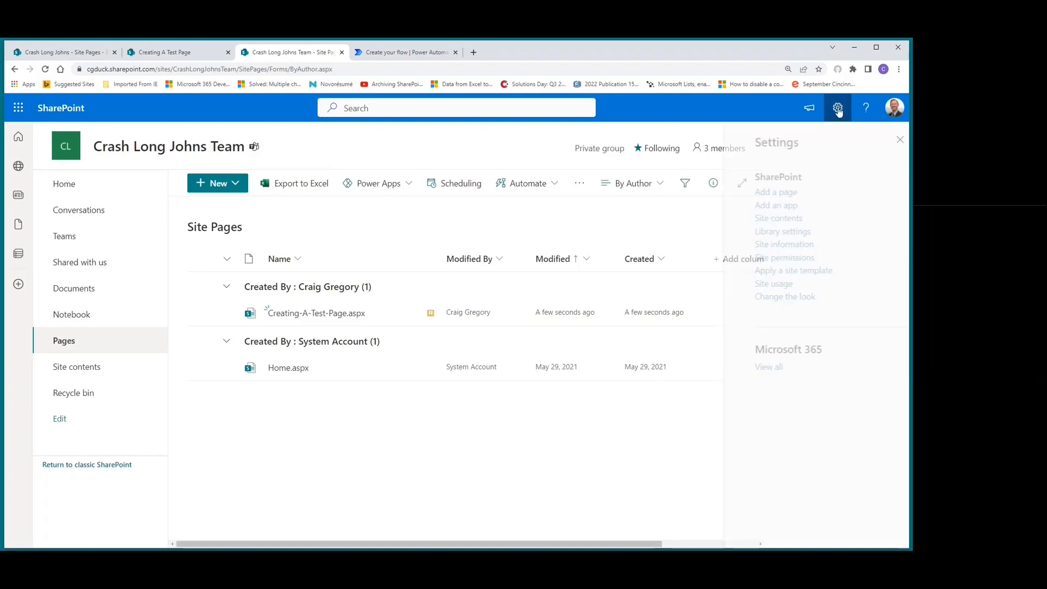
{"action": "left_click", "coordinate": [756, 232]}
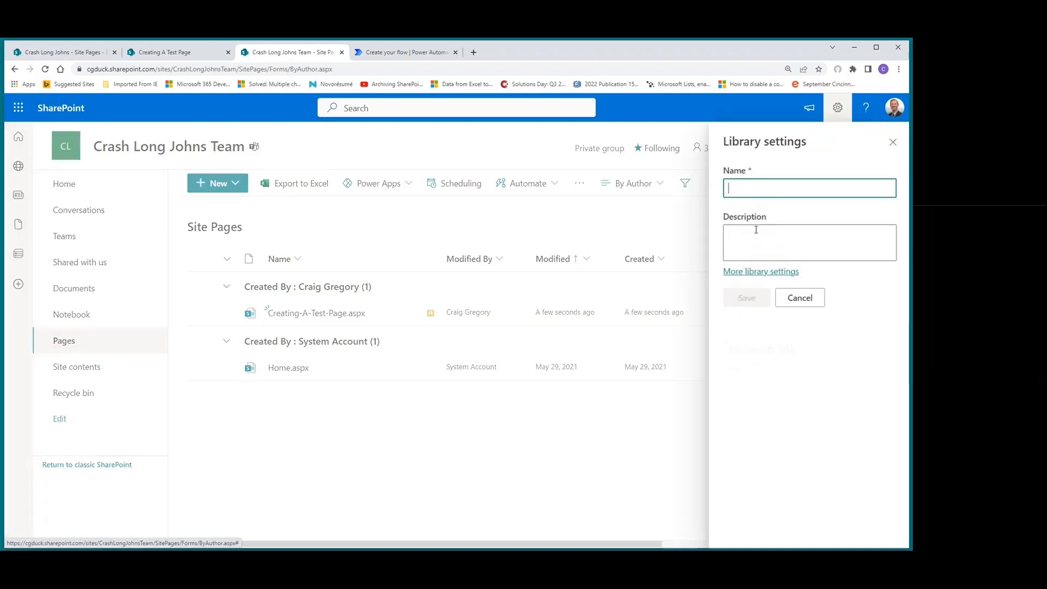
{"action": "left_click", "coordinate": [752, 277]}
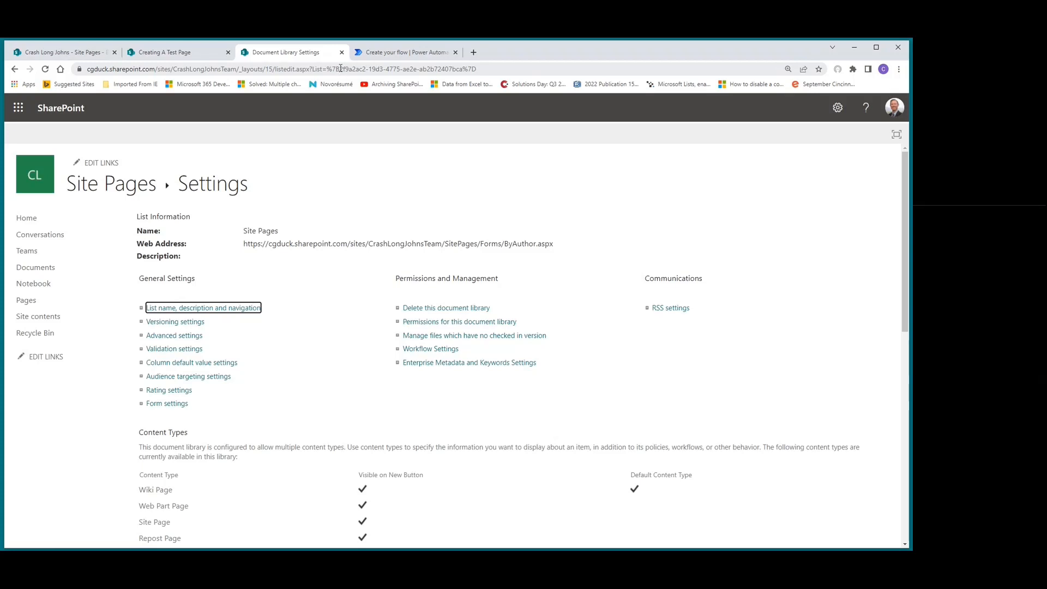
{"action": "left_click_drag", "start_coordinate": [340, 69], "coordinate": [466, 69]}
{"action": "key", "text": "ctrl+c"}
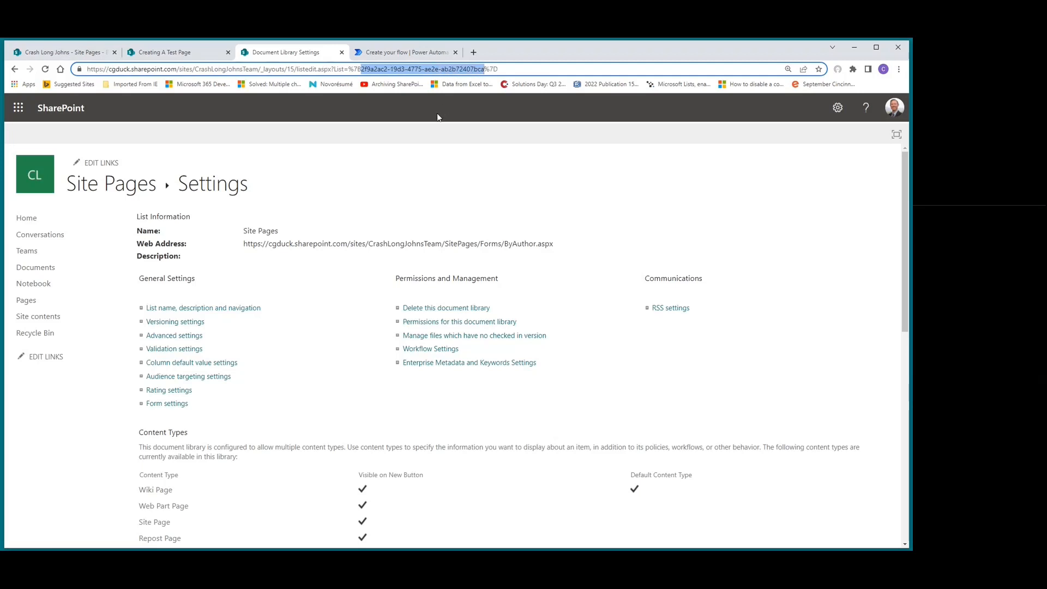
{"action": "left_click", "coordinate": [408, 54]}
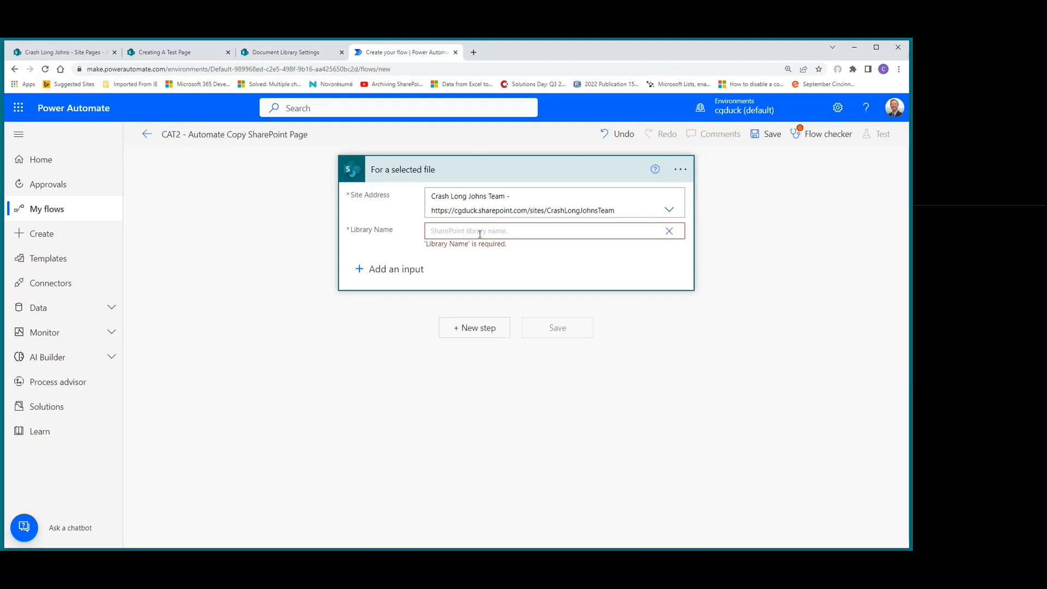
{"action": "left_click", "coordinate": [480, 231]}
{"action": "key", "text": "ctrl+v"}
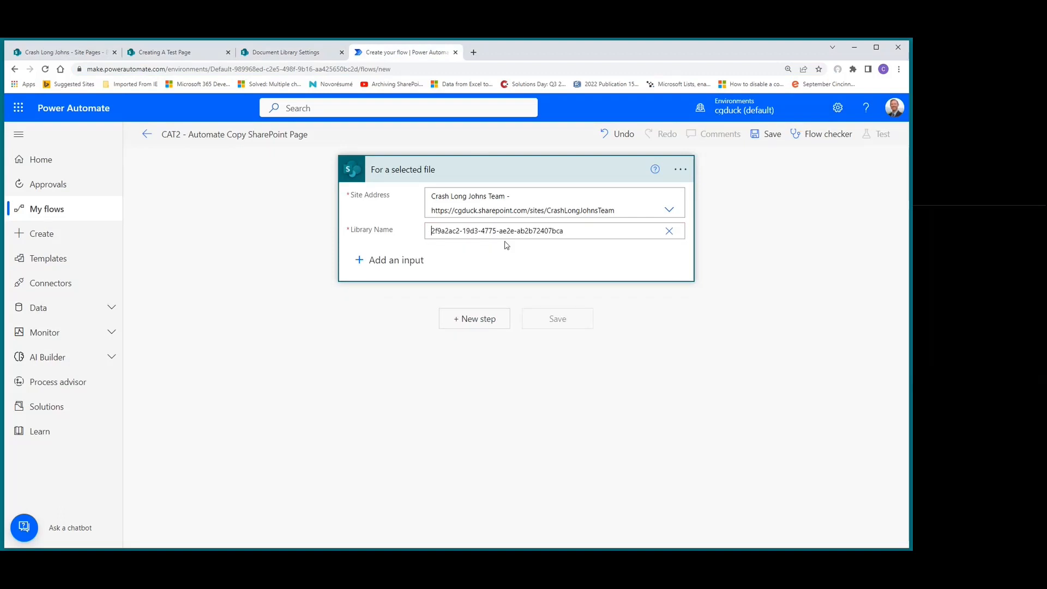
Step: Add a text input named Destination to the trigger with the prompt "Please enter site url", and collapse the trigger
{"action": "left_click", "coordinate": [403, 261]}
{"action": "left_click", "coordinate": [375, 282]}
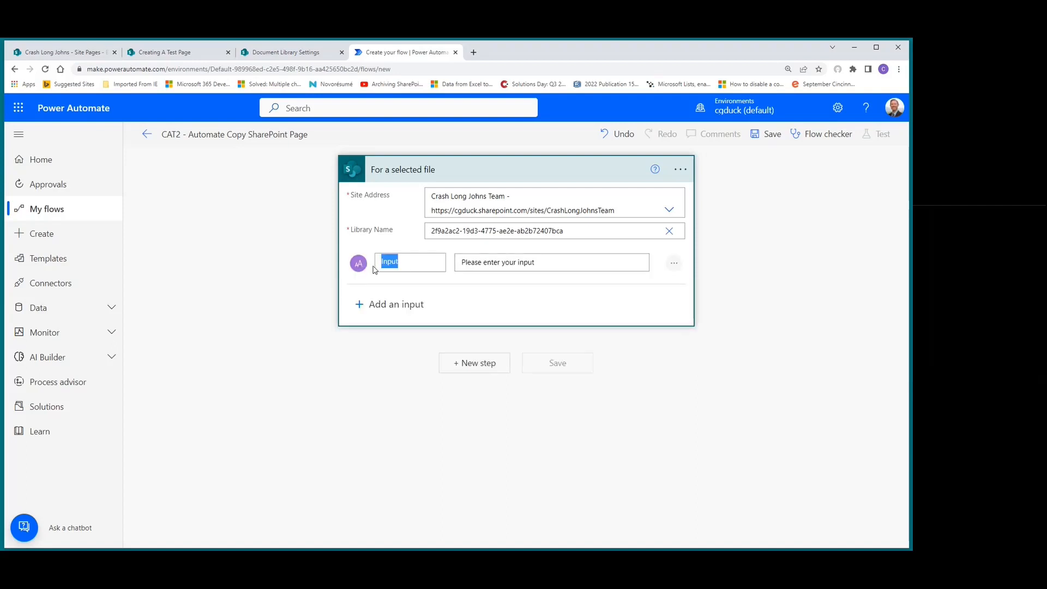
{"action": "type", "text": "Destinationsite url"}
{"action": "key", "text": "Delete"}
{"action": "key", "text": "Delete"}
{"action": "key", "text": "Delete"}
{"action": "key", "text": "Delete"}
{"action": "key", "text": "Delete"}
{"action": "key", "text": "Delete"}
{"action": "key", "text": "Delete"}
{"action": "key", "text": "Delete"}
{"action": "key", "text": "Delete"}
{"action": "key", "text": "Delete"}
{"action": "left_click", "coordinate": [412, 170]}
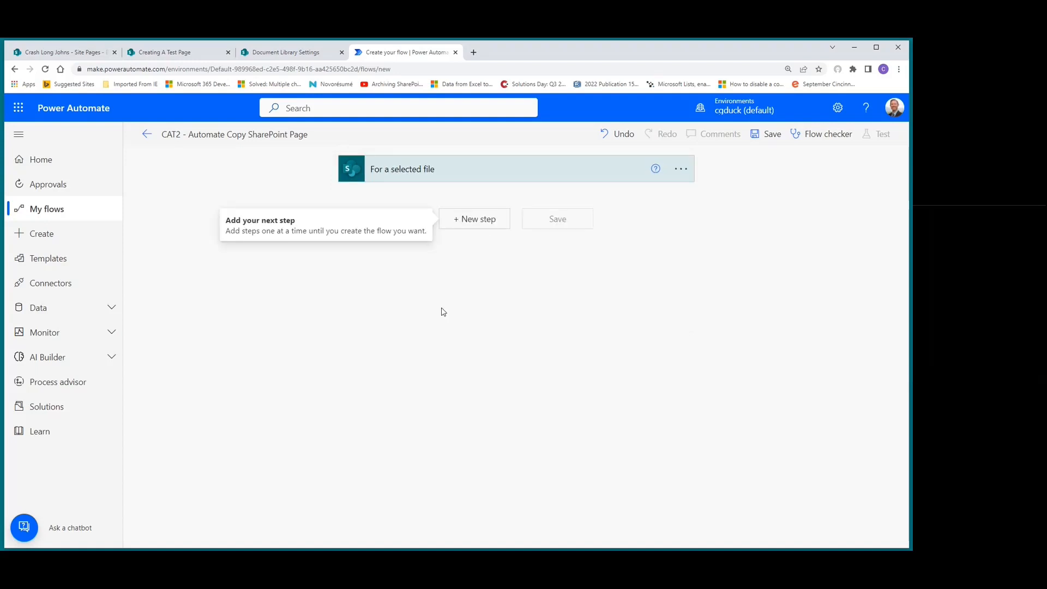
Step: Add the SharePoint action "Get file properties" after the trigger and set its site address to Crash Long Johns Team
{"action": "left_click", "coordinate": [489, 221]}
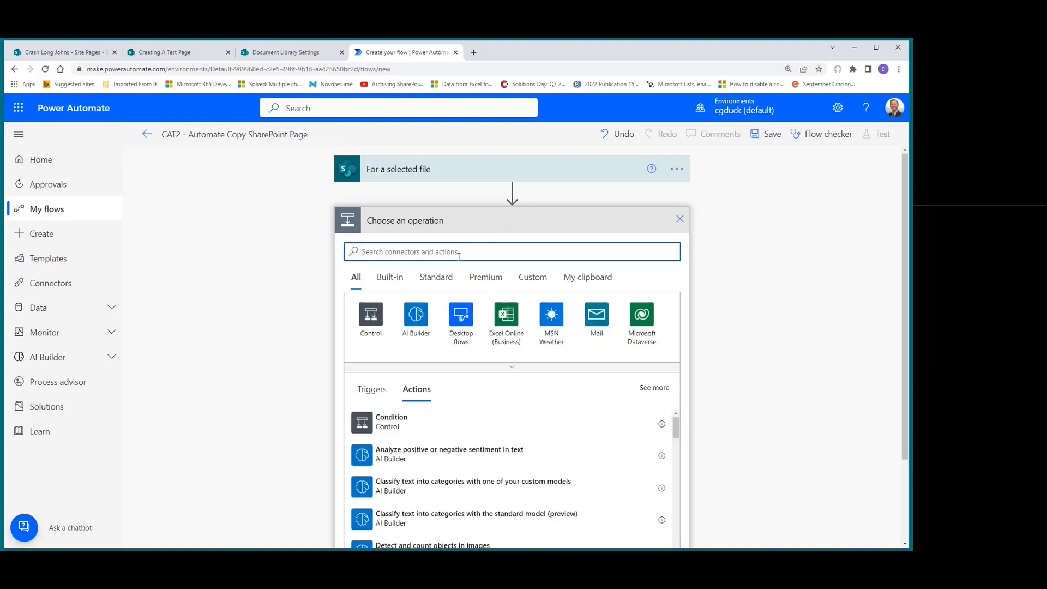
{"action": "type", "text": "get f"}
{"action": "type", "text": "ile prop"}
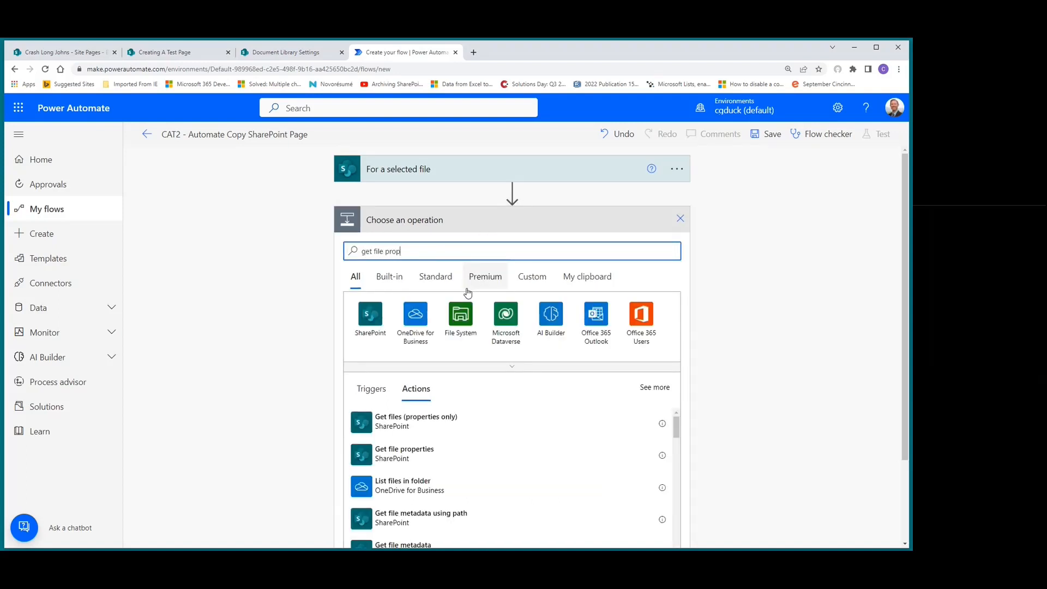
{"action": "left_click", "coordinate": [396, 454]}
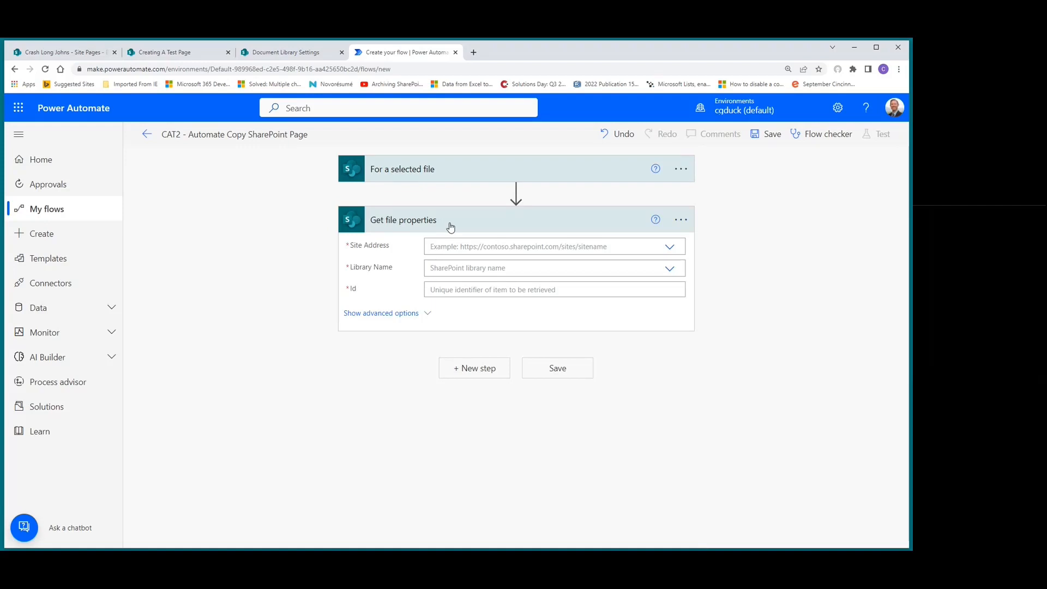
{"action": "left_click", "coordinate": [450, 247]}
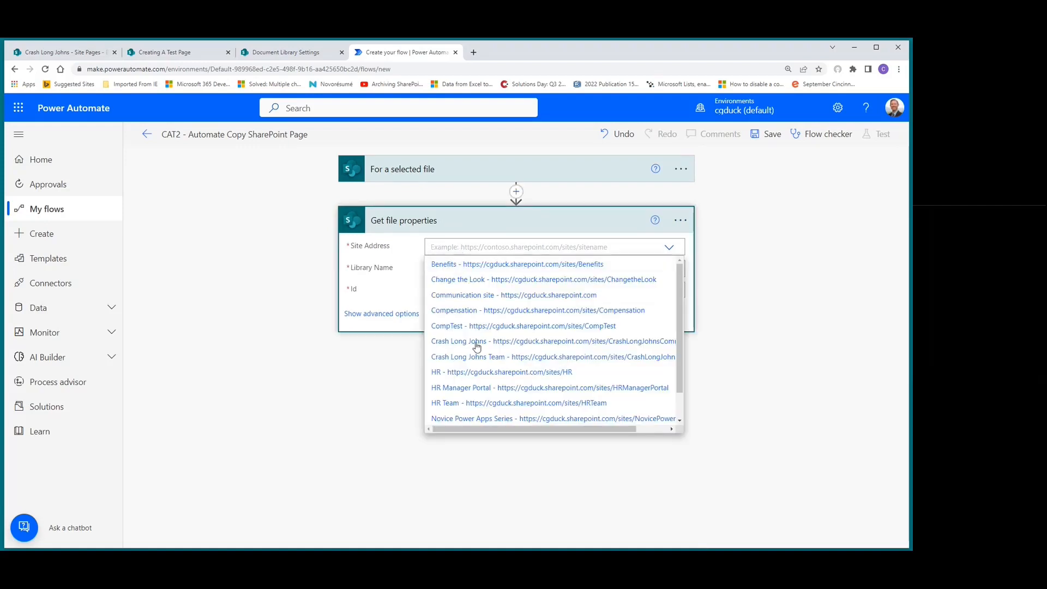
{"action": "left_click", "coordinate": [464, 362]}
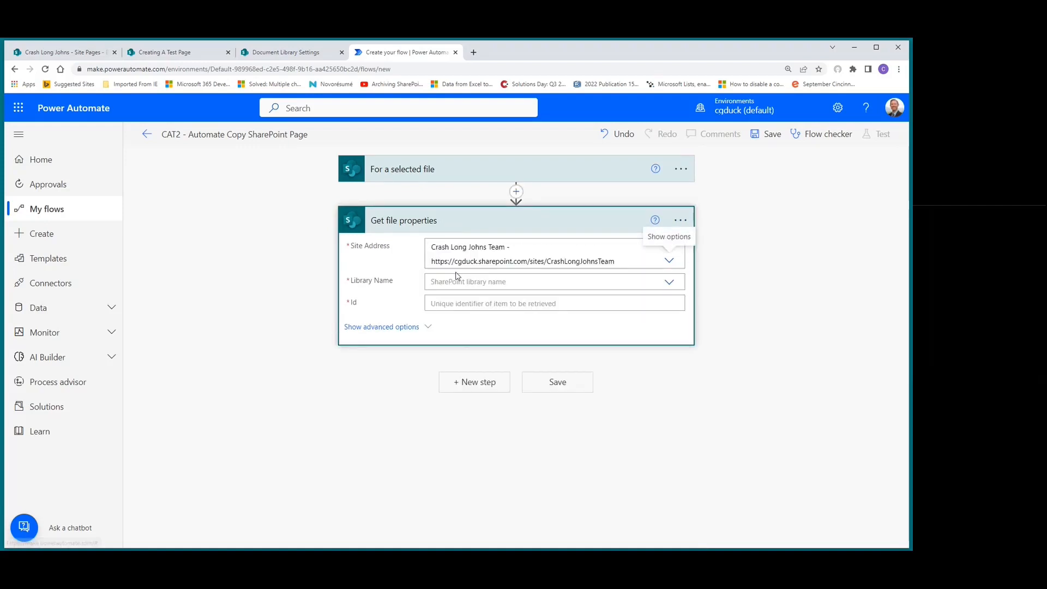
Step: Set the library name of Get file properties to the custom value "Site Pages" and its Id to the trigger's ID, and collapse the action
{"action": "left_click", "coordinate": [458, 281]}
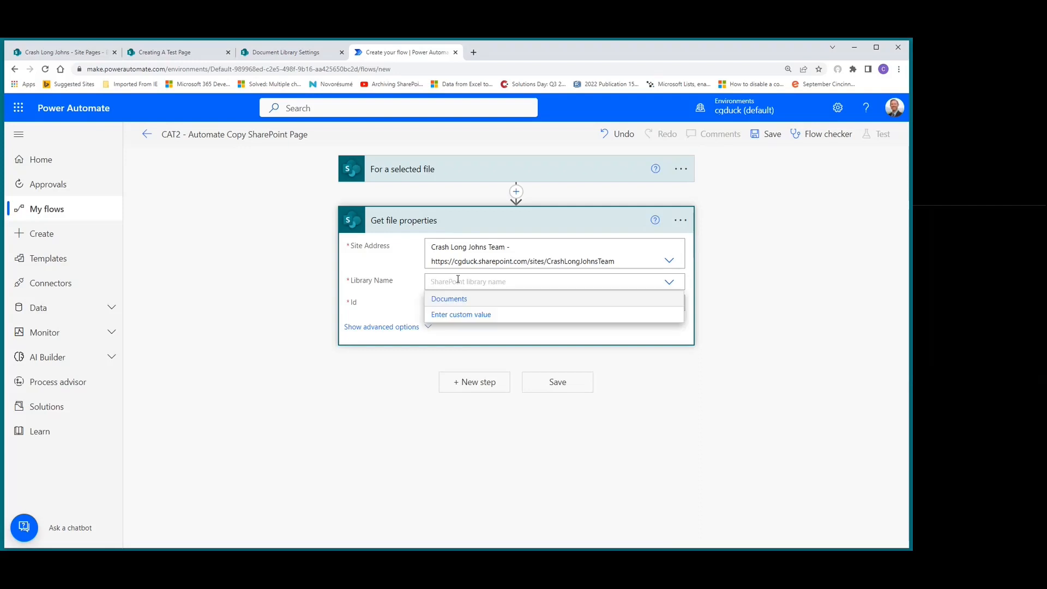
{"action": "left_click", "coordinate": [453, 315]}
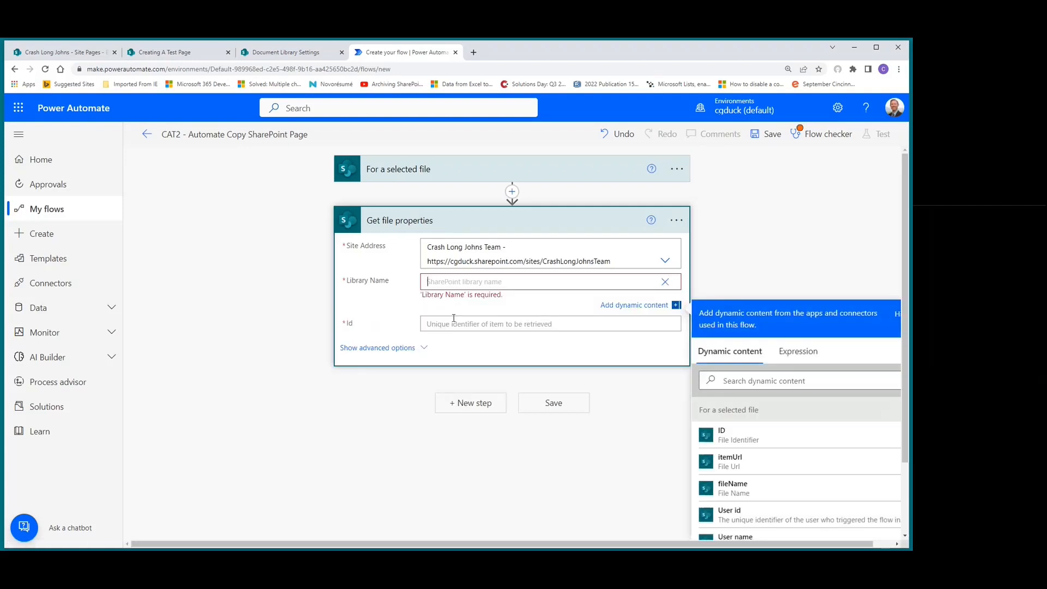
{"action": "type", "text": "Site Pages"}
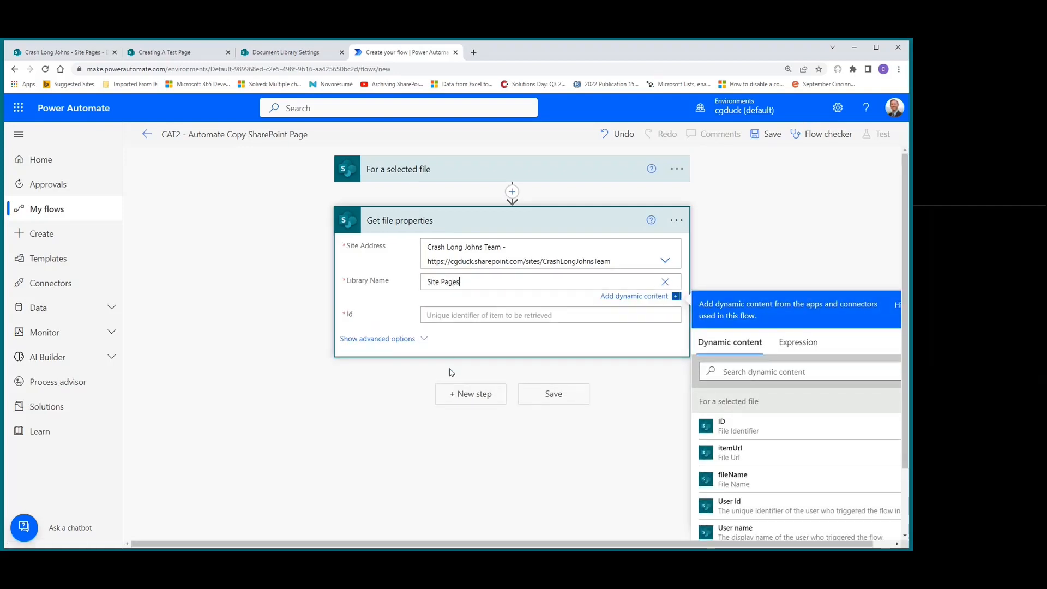
{"action": "left_click", "coordinate": [450, 317]}
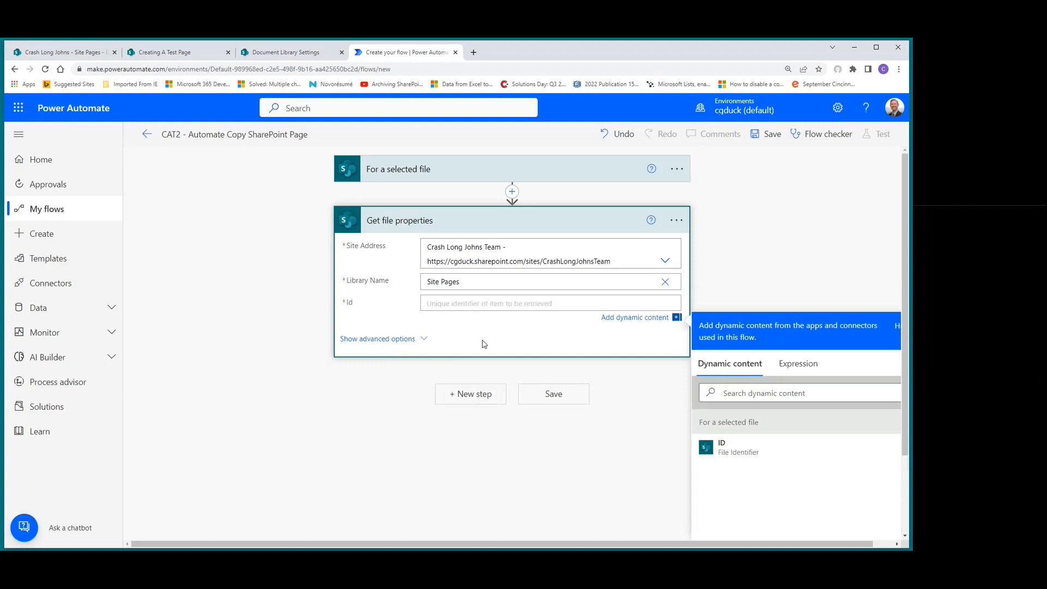
{"action": "left_click", "coordinate": [720, 445]}
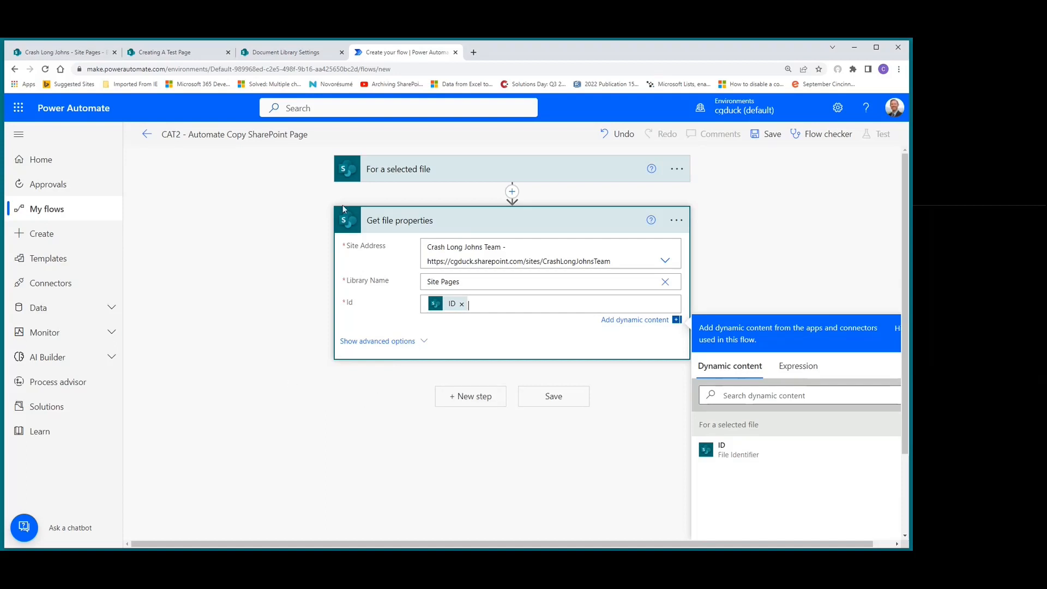
{"action": "left_click", "coordinate": [383, 222]}
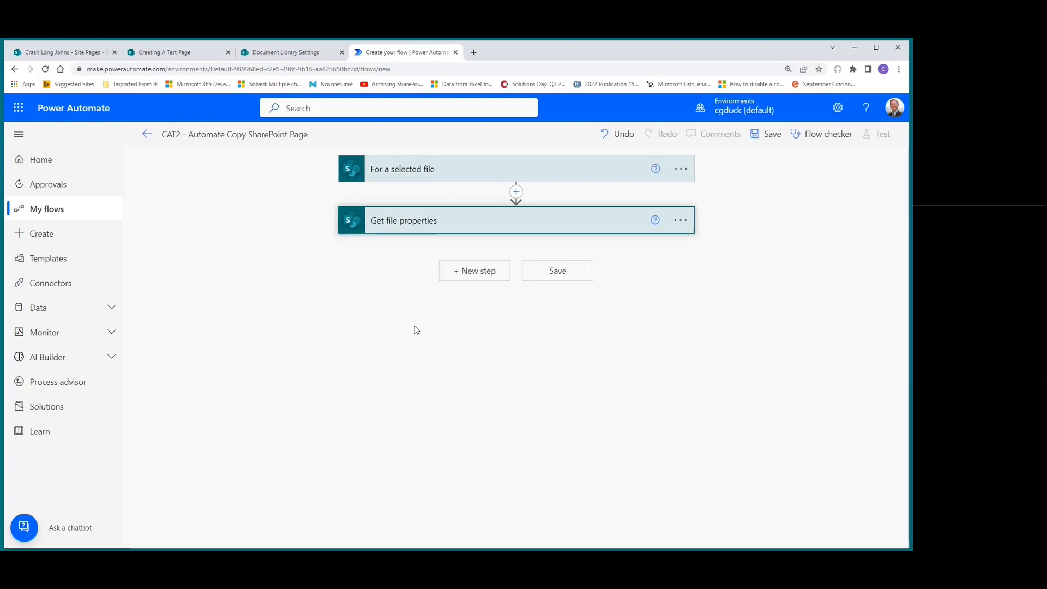
Step: Add the SharePoint action "Copy file" after Get file properties and set its current site address to Crash Long Johns Team
{"action": "left_click", "coordinate": [467, 271]}
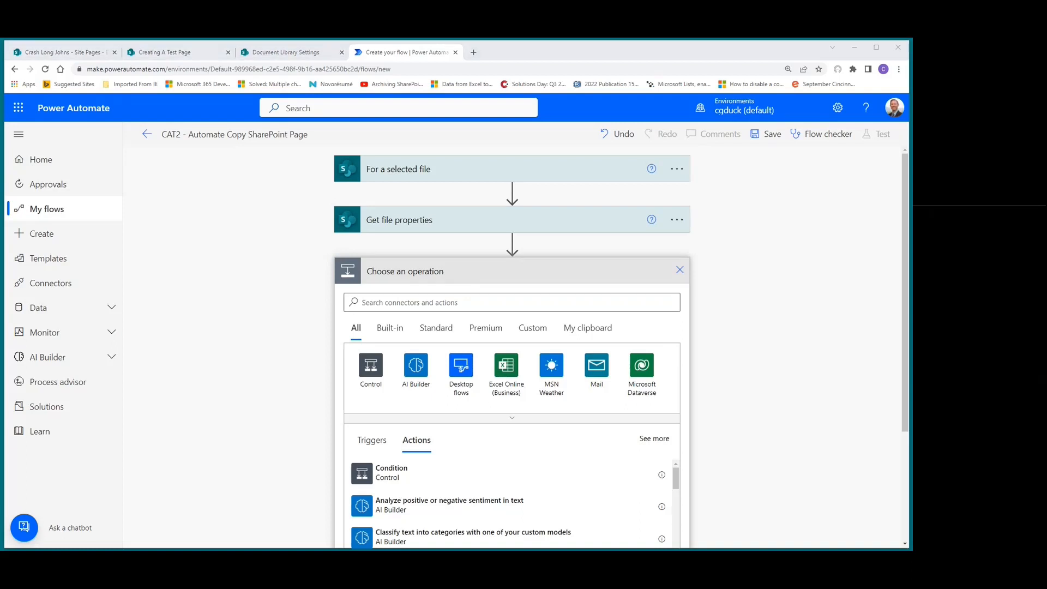
{"action": "left_click", "coordinate": [434, 307]}
{"action": "type", "text": "cop"}
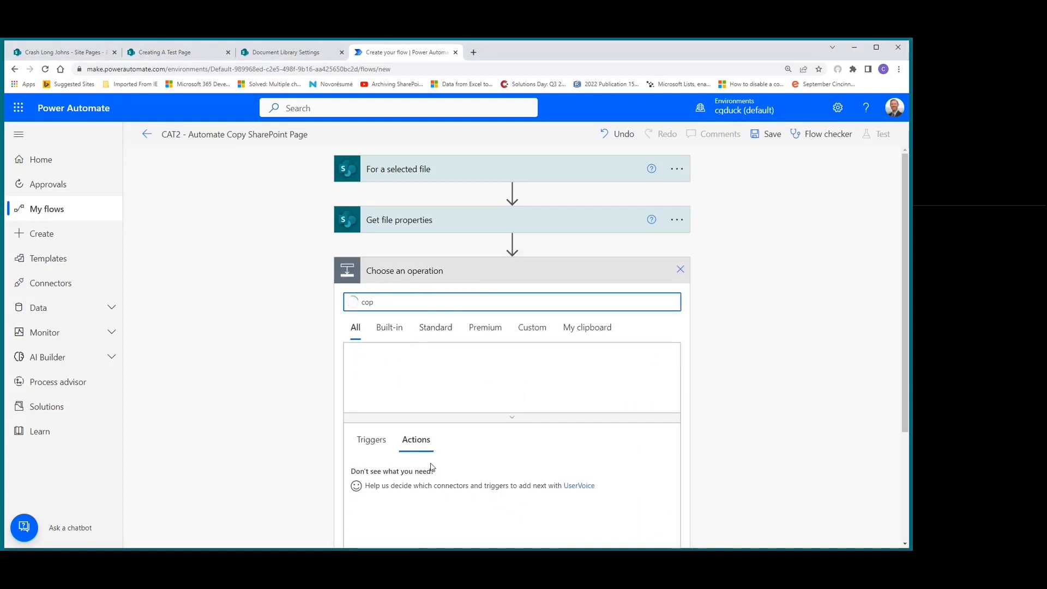
{"action": "type", "text": "y file"}
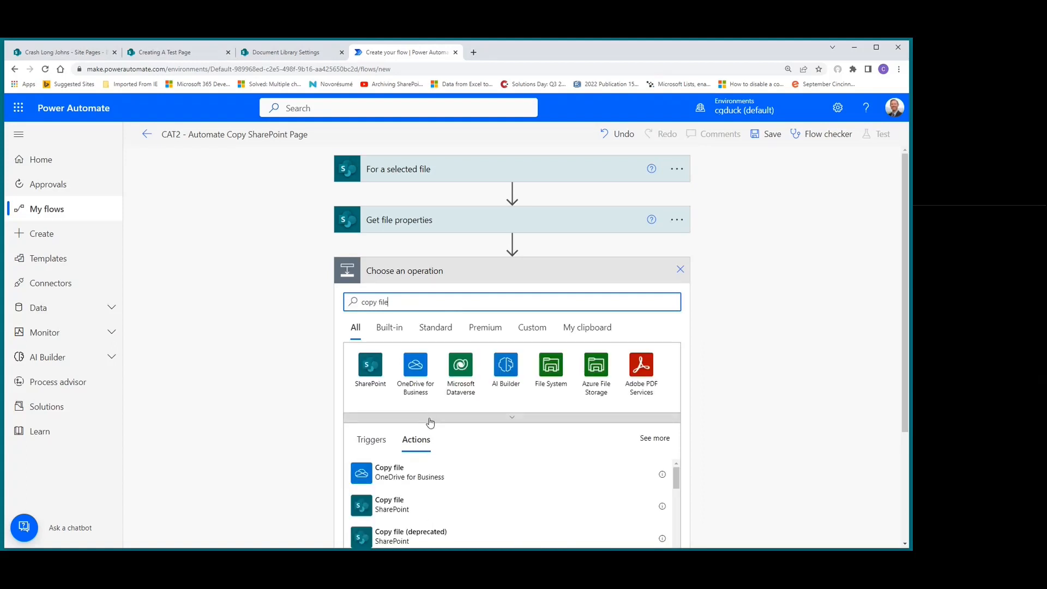
{"action": "scroll", "coordinate": [435, 468], "scroll_direction": "down", "scroll_amount": 1}
{"action": "scroll", "coordinate": [413, 485], "scroll_direction": "up", "scroll_amount": 1}
{"action": "left_click", "coordinate": [390, 507]}
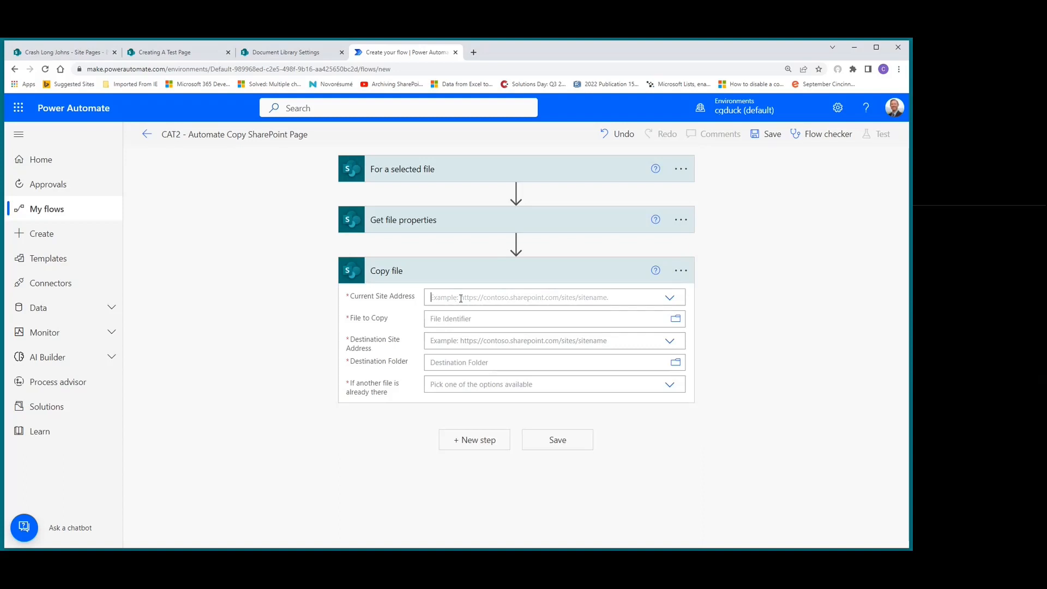
{"action": "left_click", "coordinate": [461, 298]}
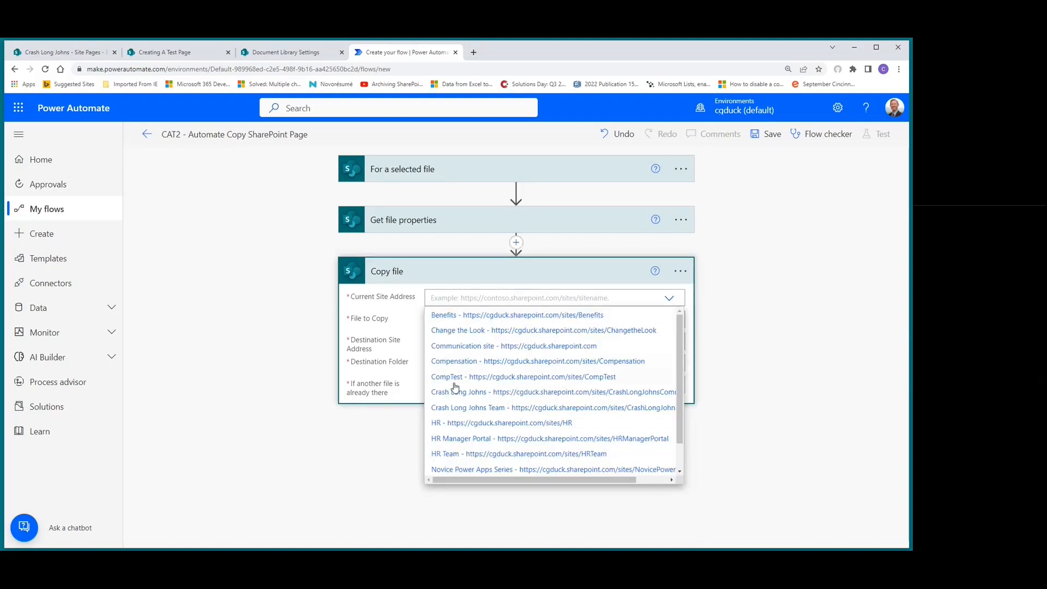
{"action": "left_click", "coordinate": [455, 408]}
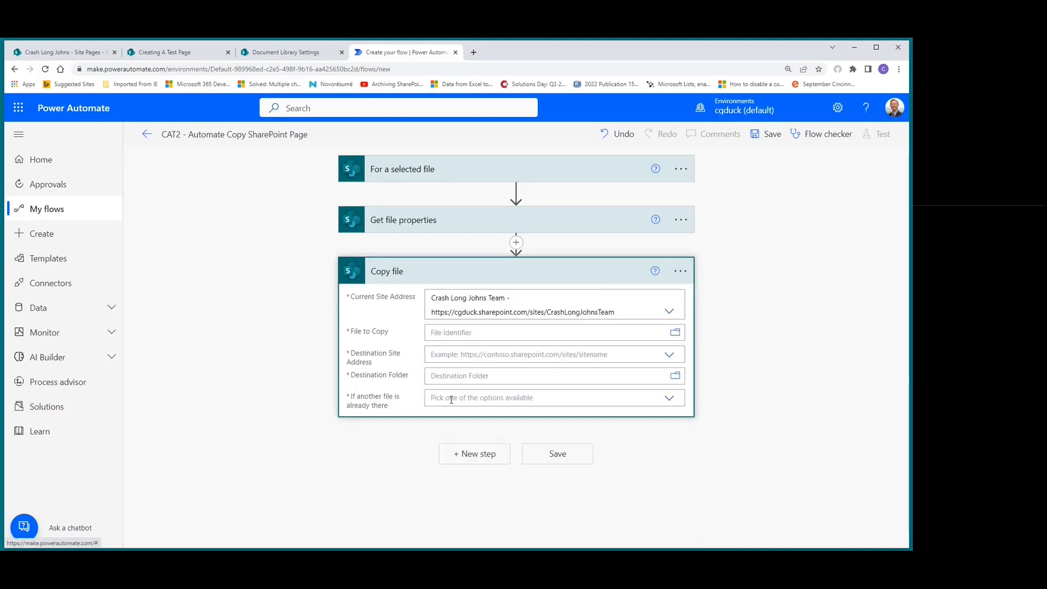
Step: Set the file to copy in the Copy file action to the dynamic value Identifier from Get file properties
{"action": "left_click", "coordinate": [471, 332]}
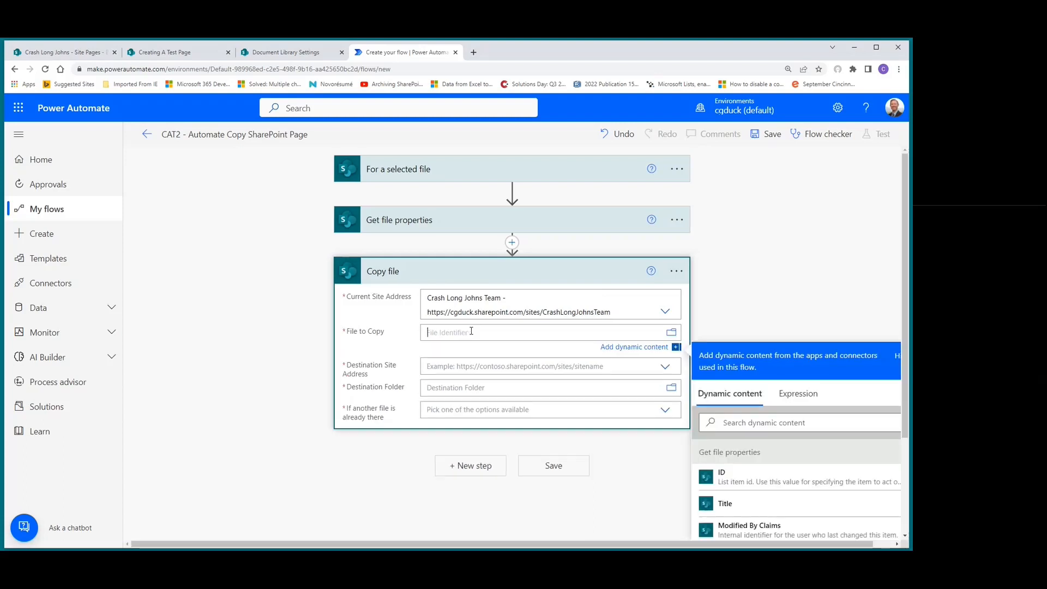
{"action": "left_click", "coordinate": [753, 425]}
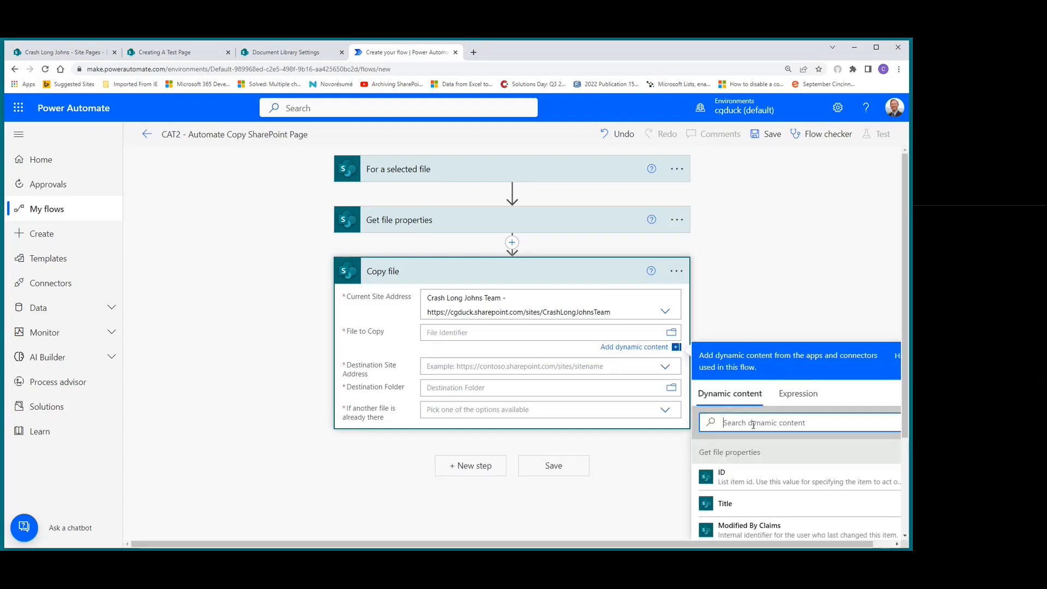
{"action": "type", "text": "iden"}
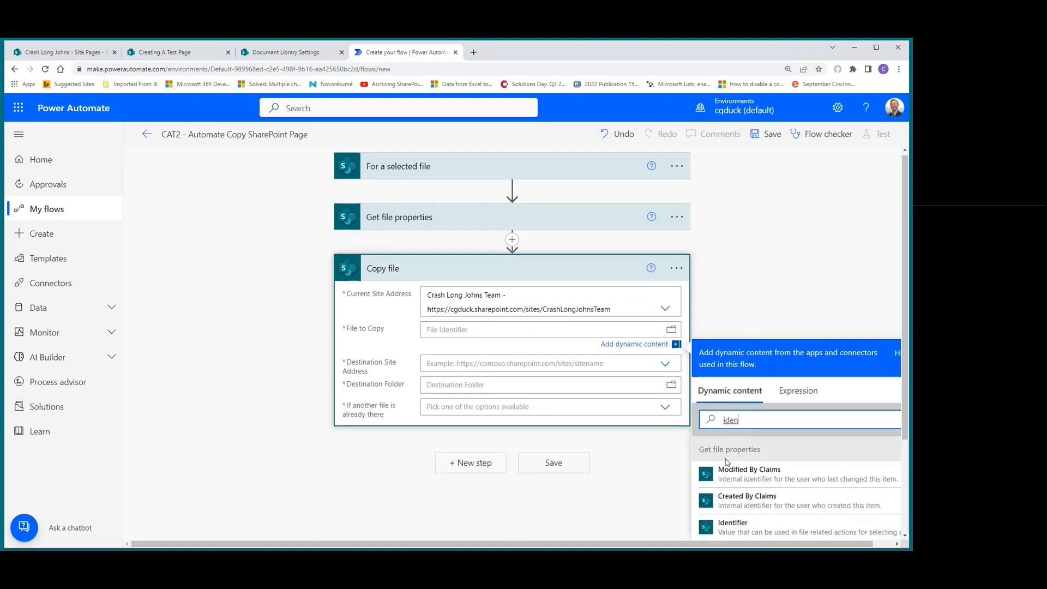
{"action": "scroll", "coordinate": [728, 433], "scroll_direction": "down", "scroll_amount": 2}
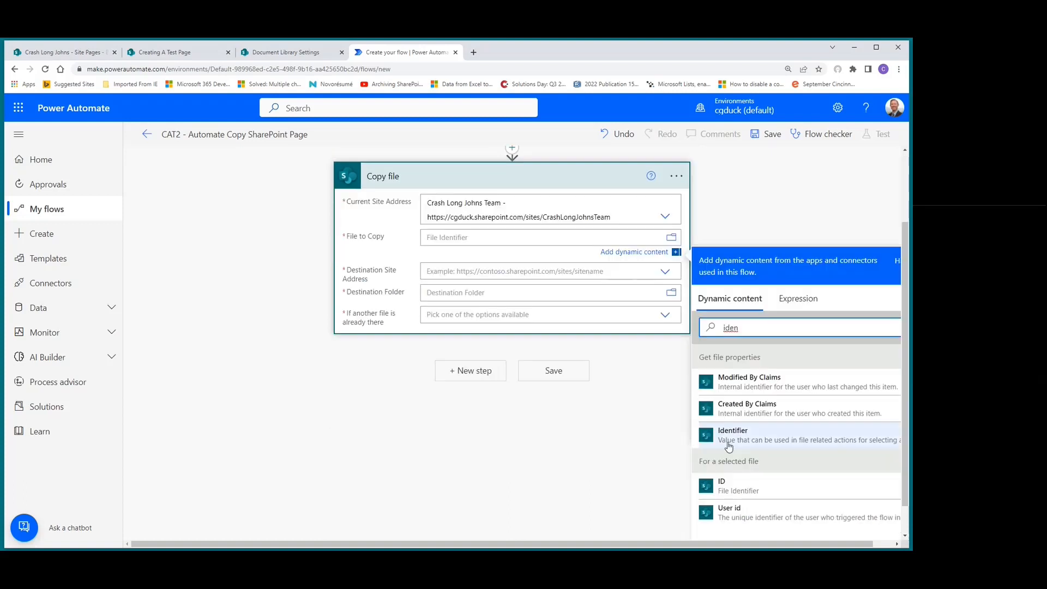
{"action": "left_click", "coordinate": [732, 435]}
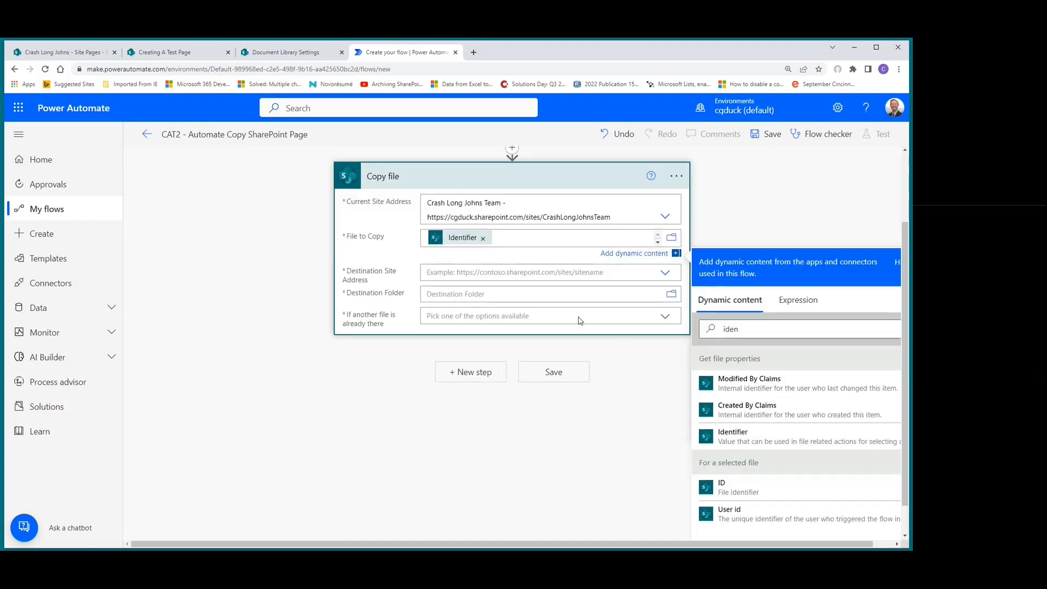
Step: Set the destination site address of Copy file to a custom value containing the trigger's Destination input
{"action": "left_click", "coordinate": [450, 272]}
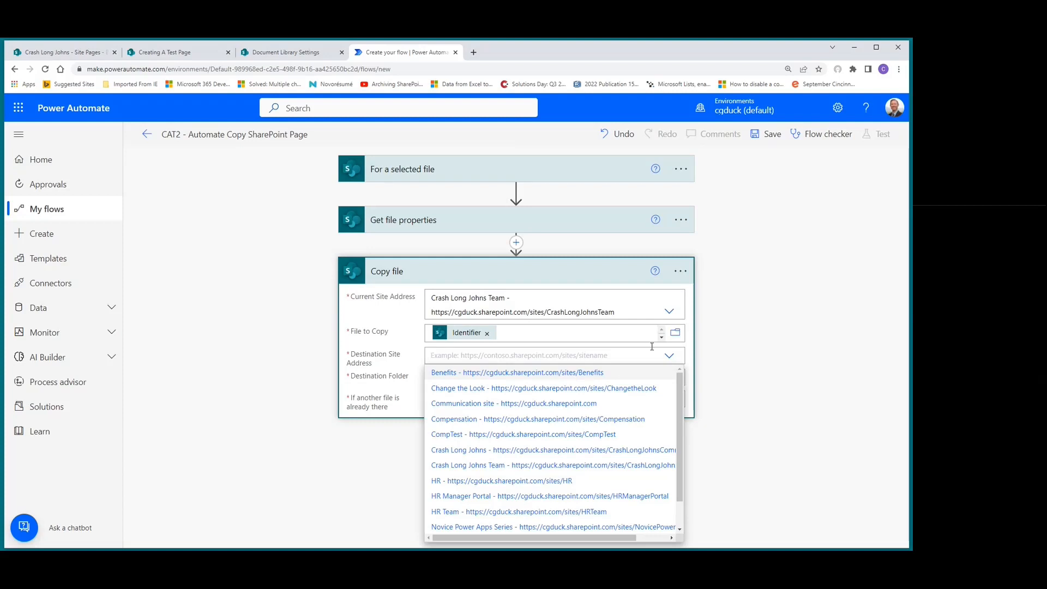
{"action": "scroll", "coordinate": [493, 475], "scroll_direction": "down", "scroll_amount": 2}
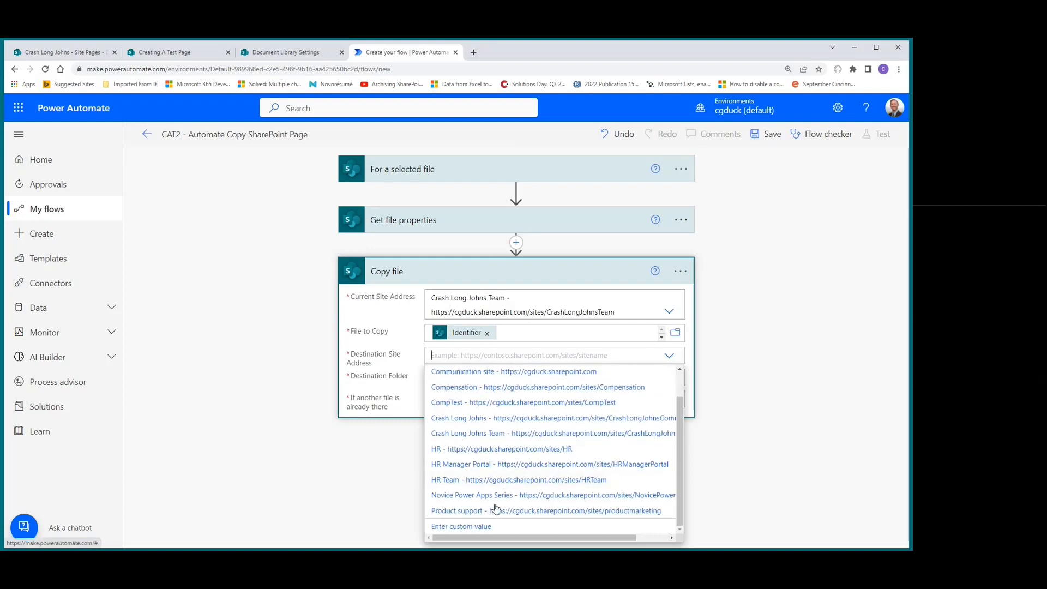
{"action": "left_click", "coordinate": [469, 527]}
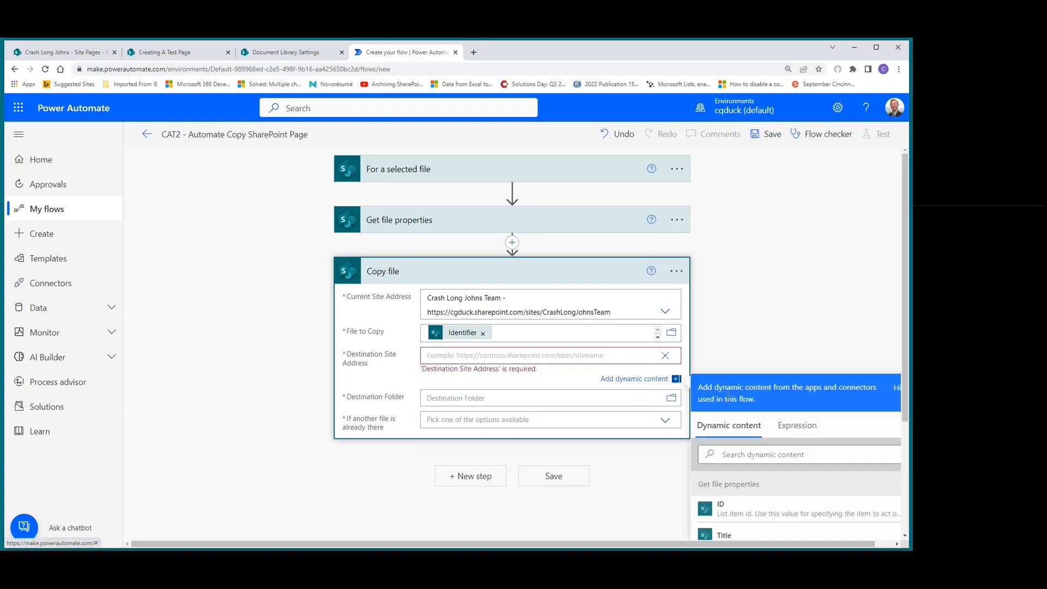
{"action": "left_click", "coordinate": [748, 457]}
{"action": "type", "text": "dest"}
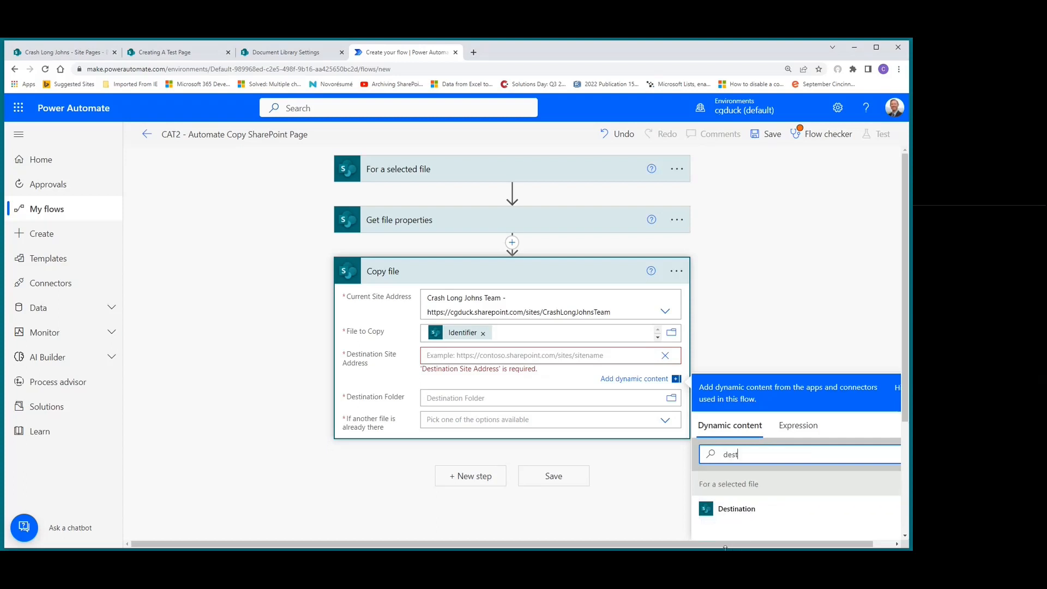
{"action": "left_click", "coordinate": [726, 509]}
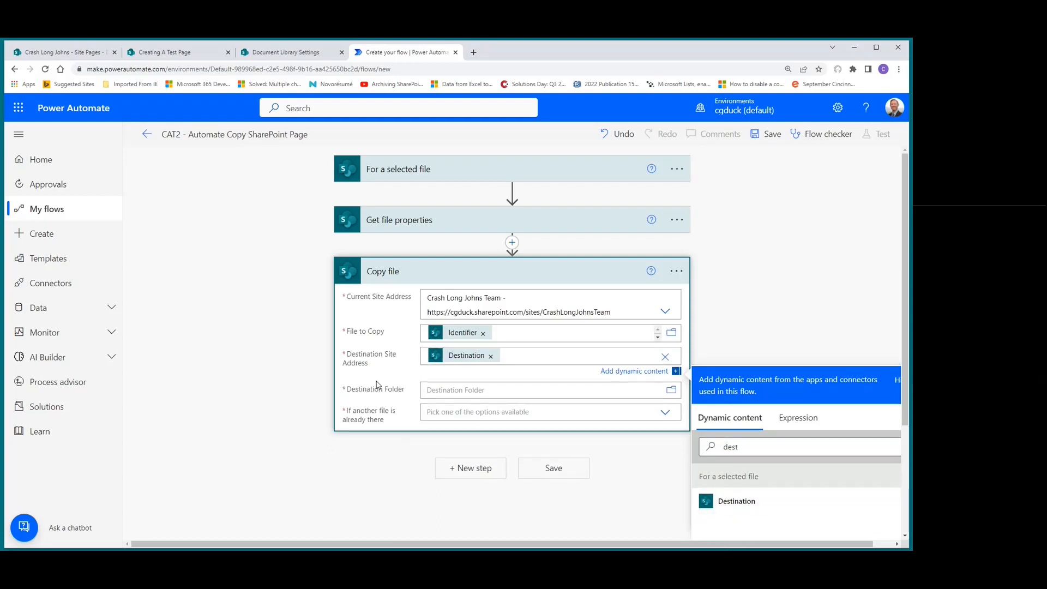
Step: Finish Copy file with destination folder "/SitePages" and "Copy with a new name" for existing files, and save the flow
{"action": "left_click", "coordinate": [450, 390]}
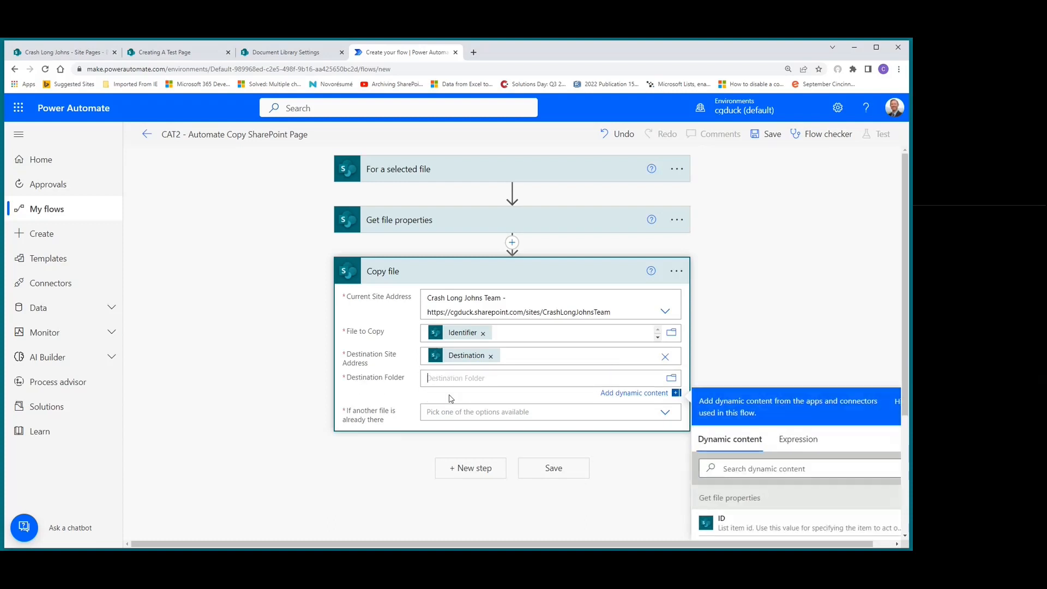
{"action": "type", "text": "/SitePages"}
{"action": "left_click", "coordinate": [450, 411]}
{"action": "left_click", "coordinate": [450, 411]}
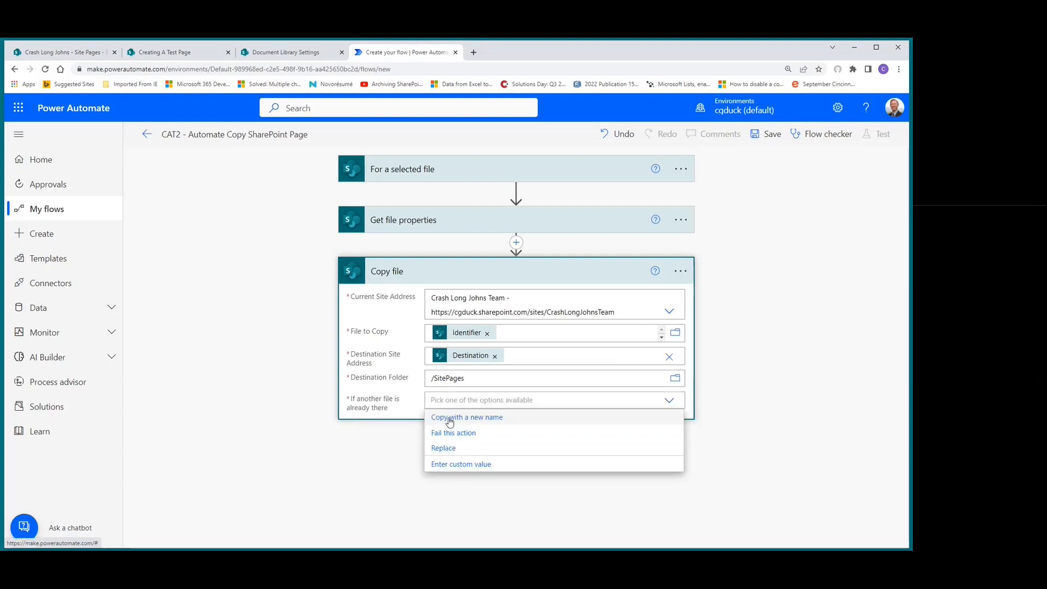
{"action": "left_click", "coordinate": [444, 418]}
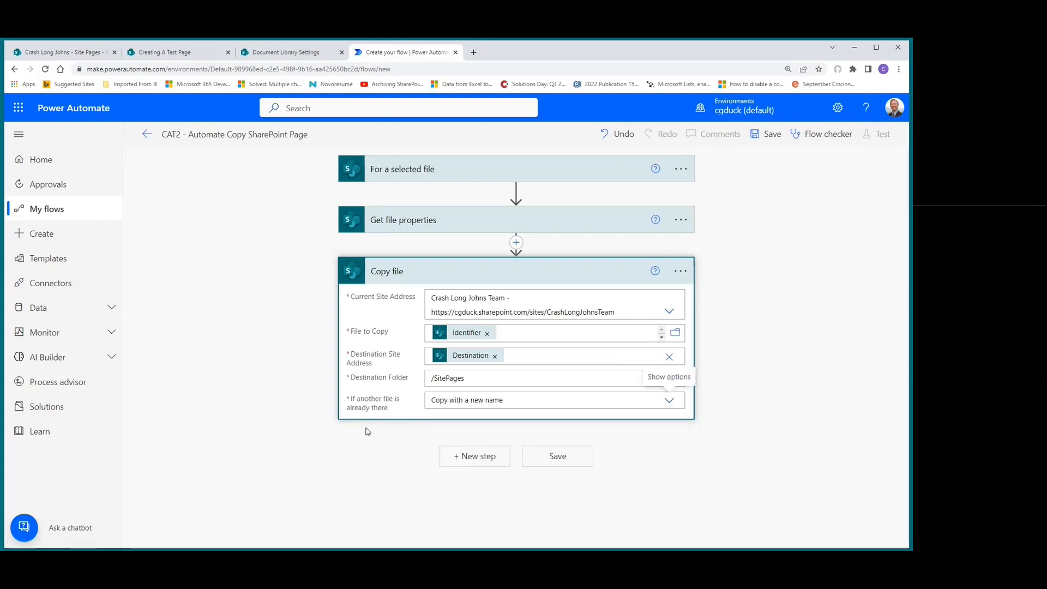
{"action": "left_click", "coordinate": [395, 271]}
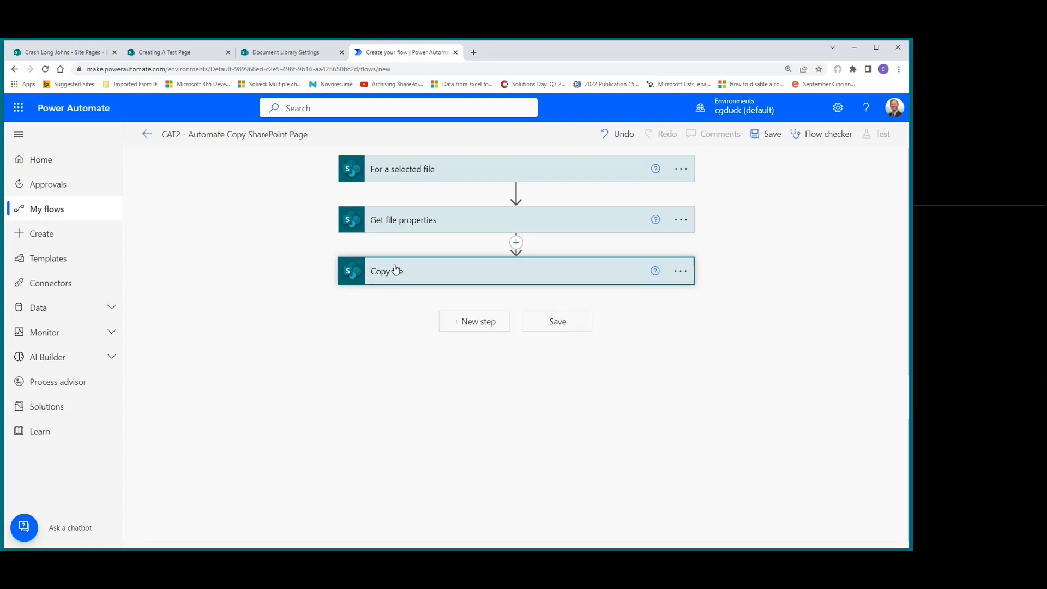
{"action": "left_click", "coordinate": [771, 136]}
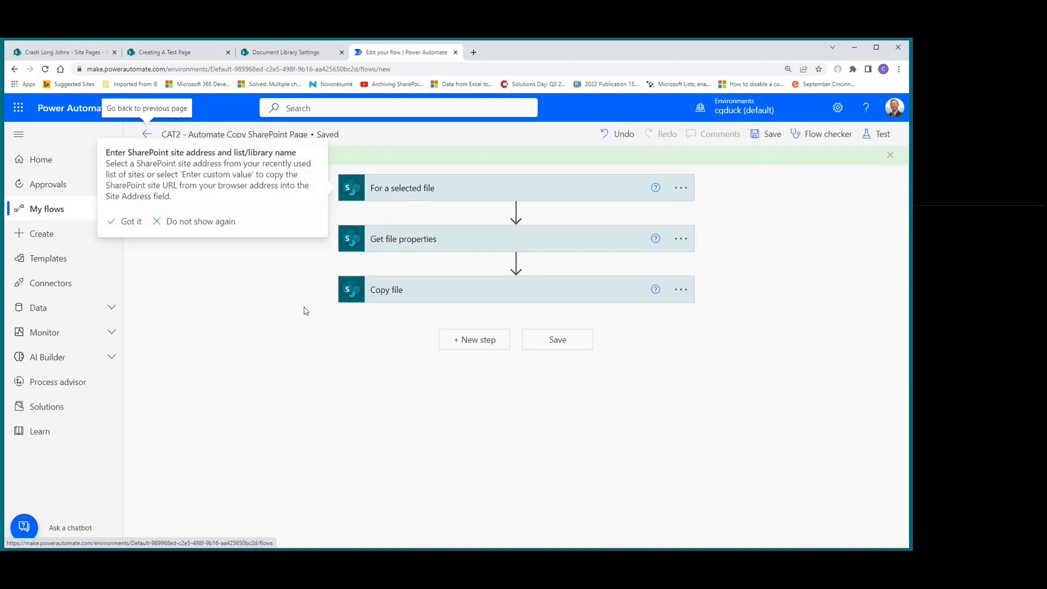
Step: Return to the Crash Long Johns Team site's Site Pages library in SharePoint, and switch to the Crash Long Johns site's Site Pages library
{"action": "left_click", "coordinate": [285, 52]}
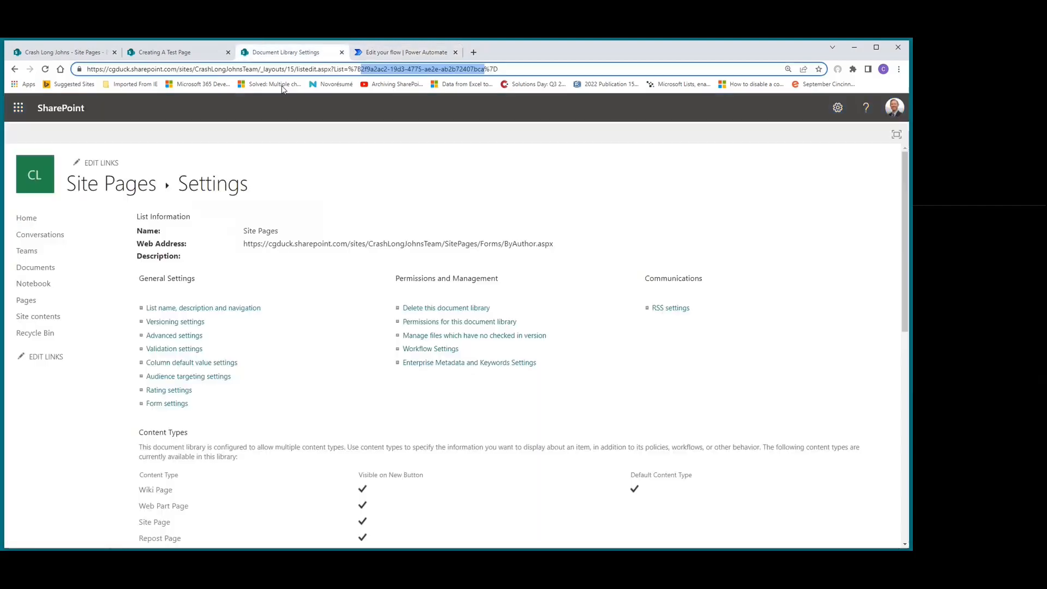
{"action": "left_click", "coordinate": [97, 194]}
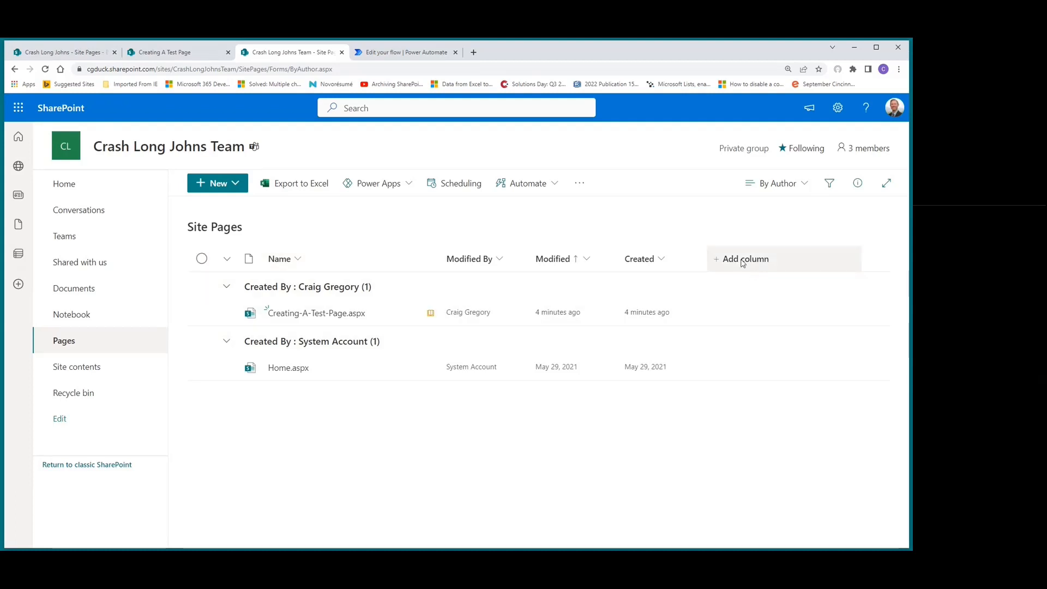
{"action": "left_click", "coordinate": [62, 52]}
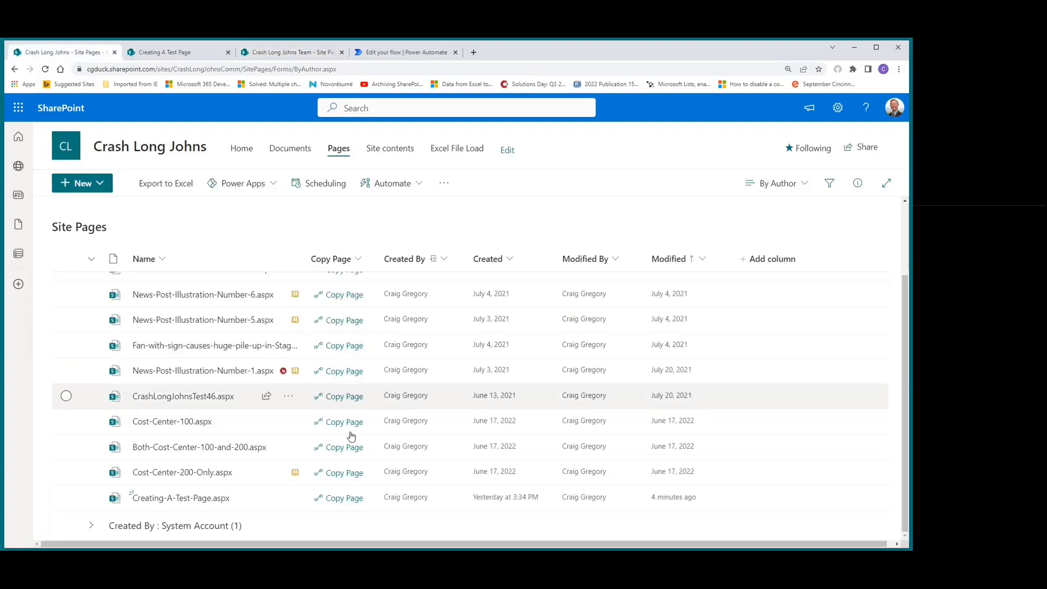
Step: Add a single-line text column named "Copy Page" to the Crash Long Johns Team Site Pages library and place it directly after Name
{"action": "left_click", "coordinate": [275, 53]}
{"action": "left_click", "coordinate": [742, 265]}
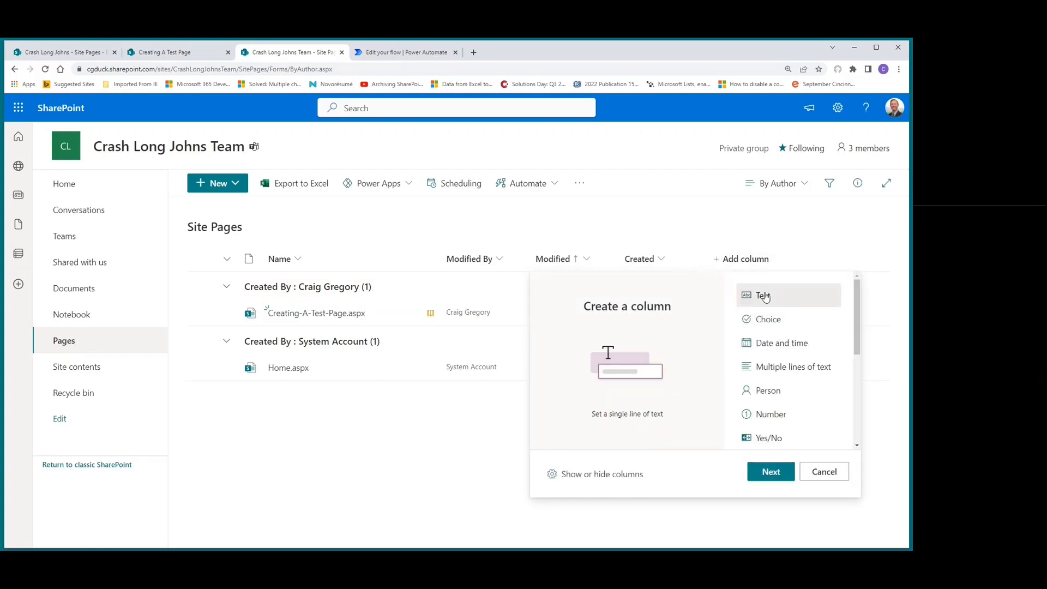
{"action": "left_click", "coordinate": [771, 473]}
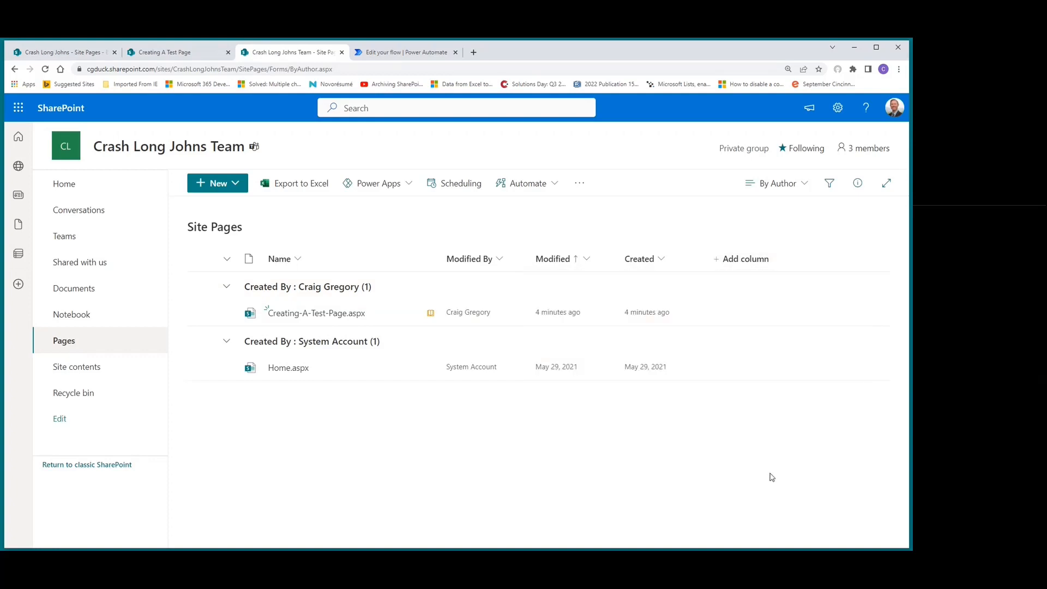
{"action": "type", "text": "Copy Page"}
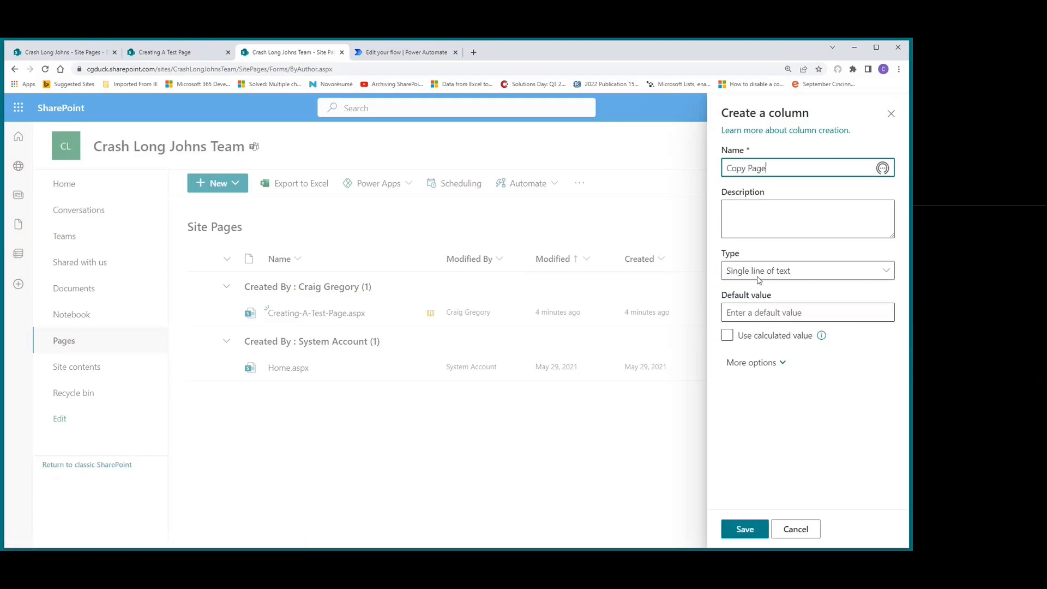
{"action": "left_click", "coordinate": [746, 530]}
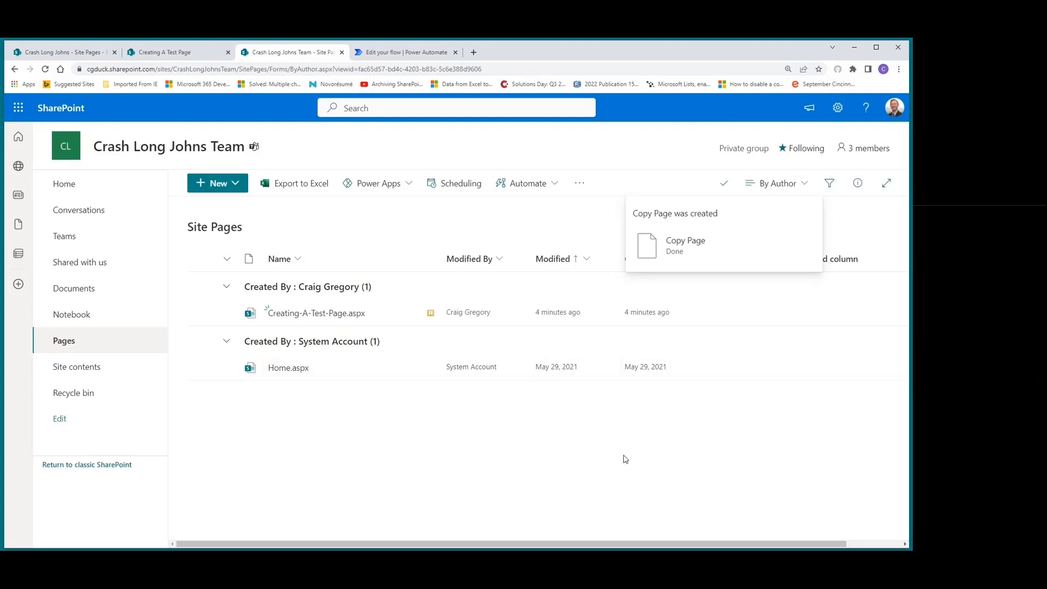
{"action": "left_click_drag", "start_coordinate": [733, 259], "coordinate": [447, 261]}
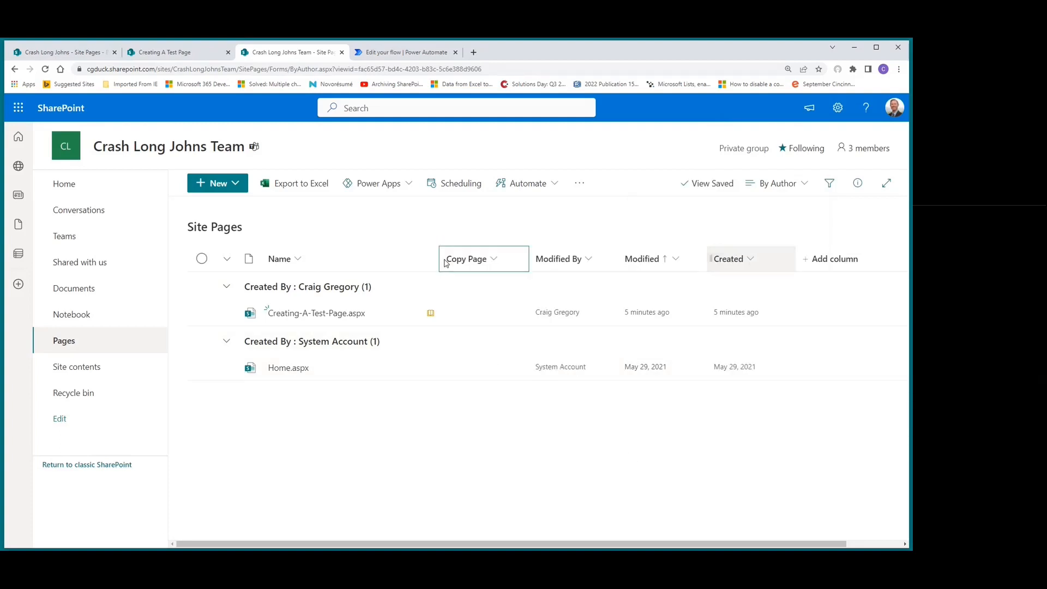
Step: Open the advanced JSON formatting of the Copy Page column in the Crash Long Johns Team library
{"action": "left_click", "coordinate": [496, 260]}
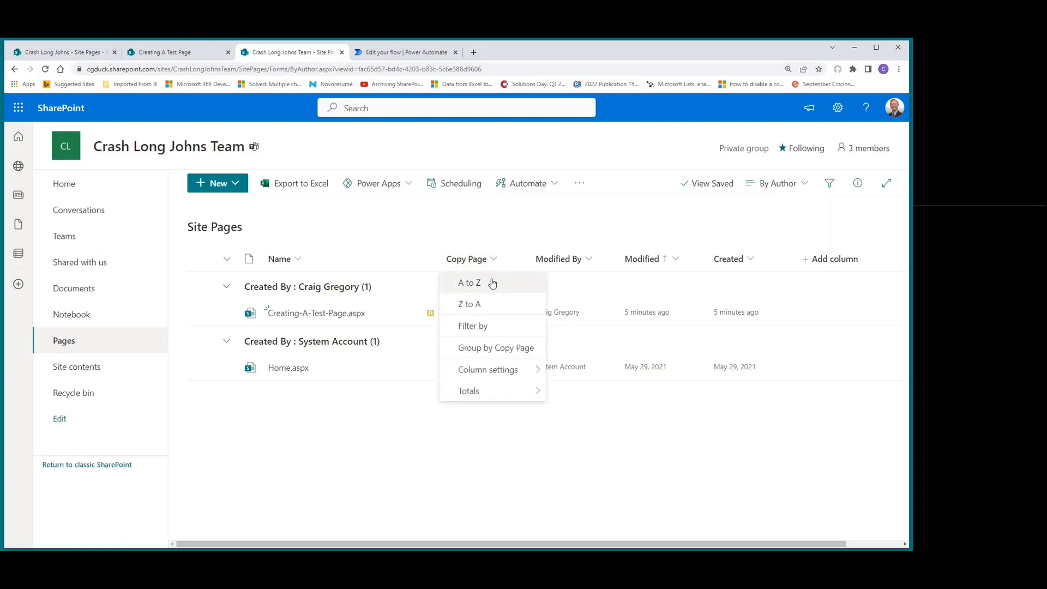
{"action": "mouse_move", "coordinate": [490, 376]}
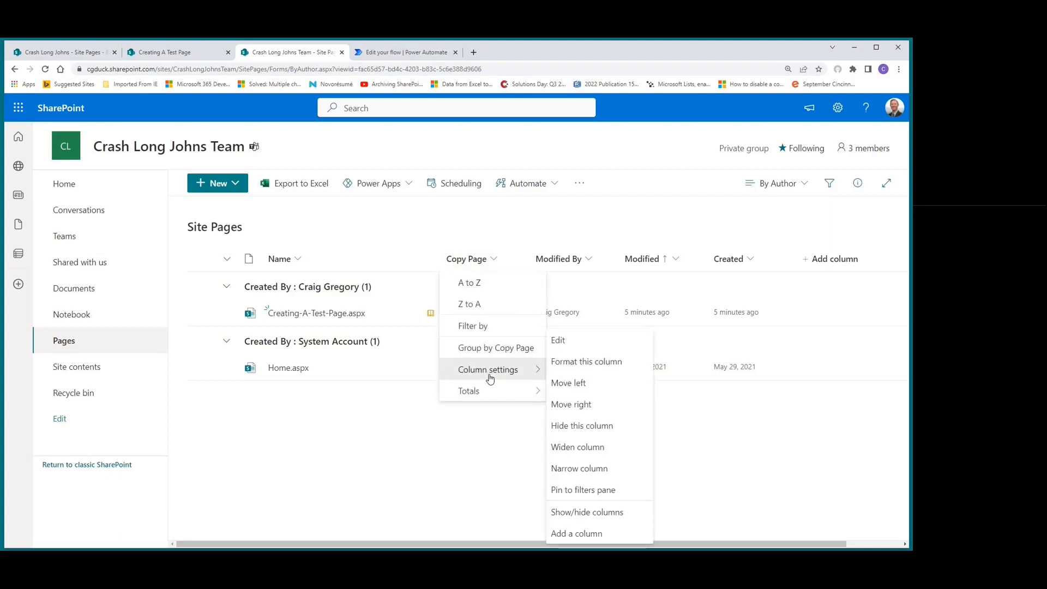
{"action": "left_click", "coordinate": [589, 362]}
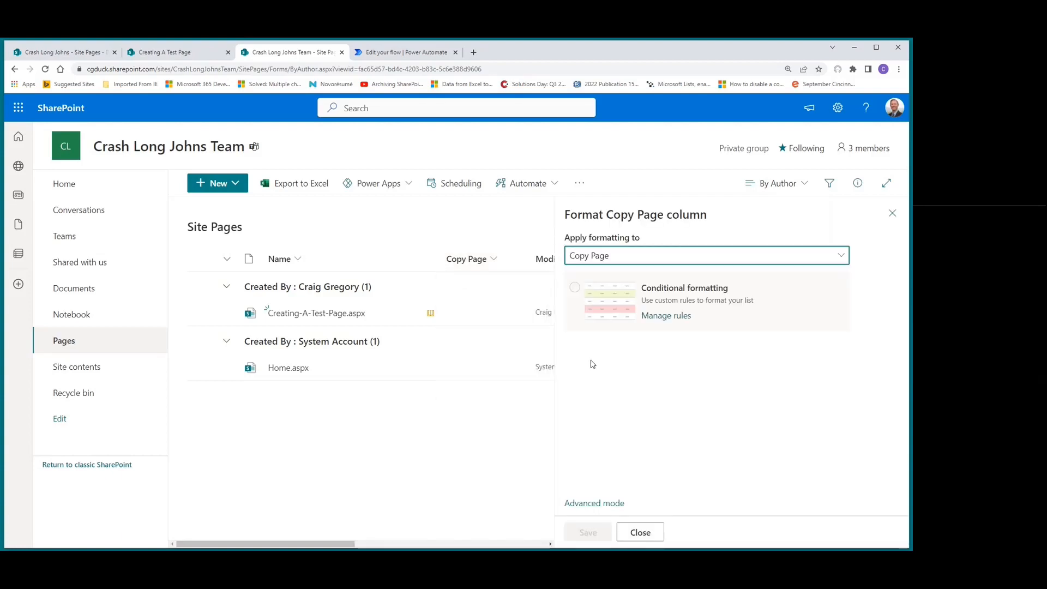
{"action": "left_click", "coordinate": [577, 504]}
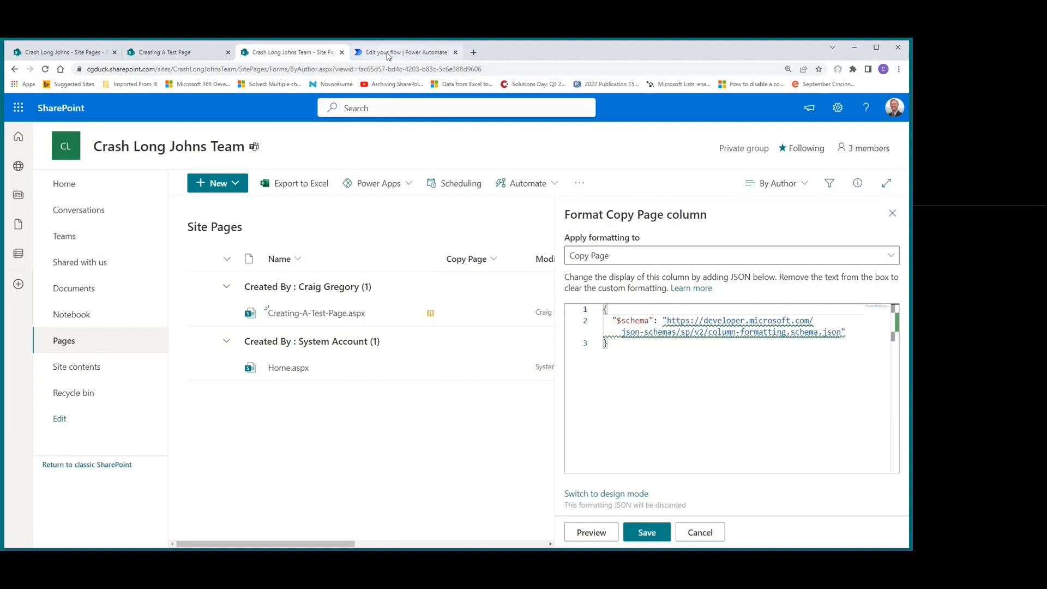
Step: Copy the entire formatting JSON of the Copy Page column in the Crash Long Johns site's Site Pages library
{"action": "left_click", "coordinate": [64, 53]}
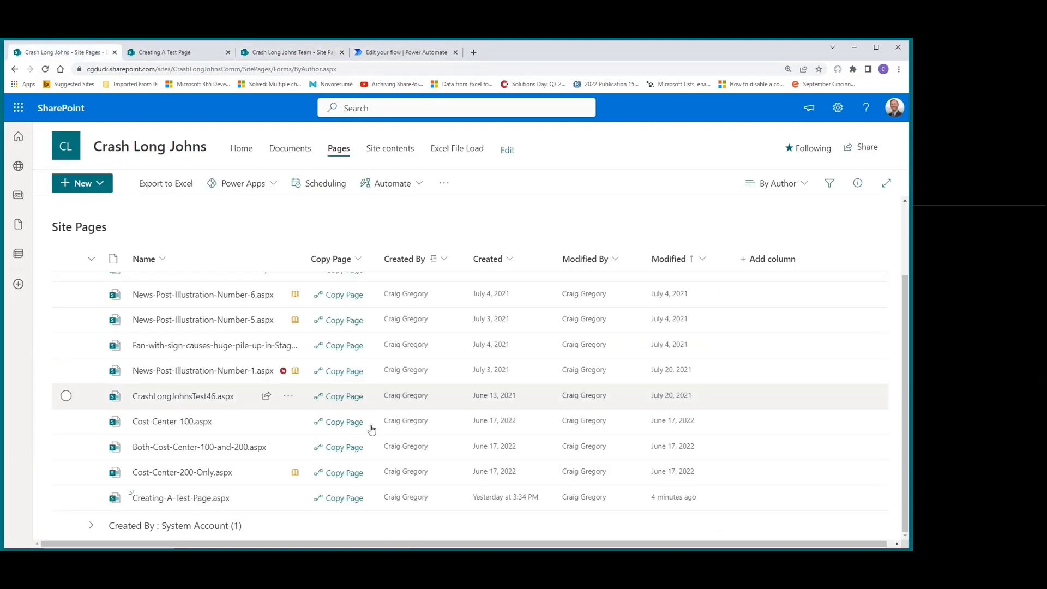
{"action": "left_click", "coordinate": [357, 260]}
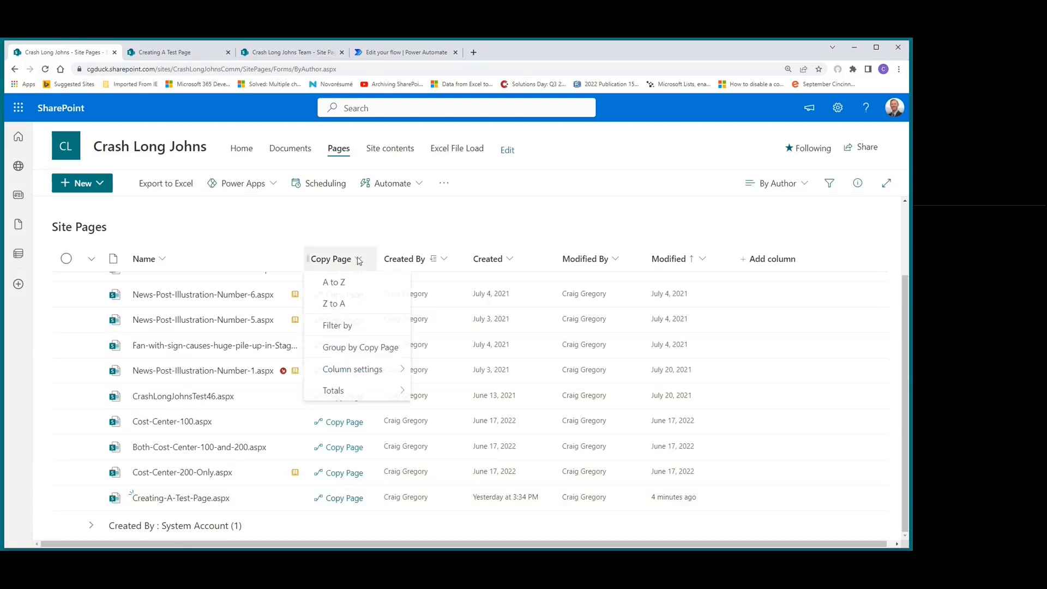
{"action": "mouse_move", "coordinate": [352, 371]}
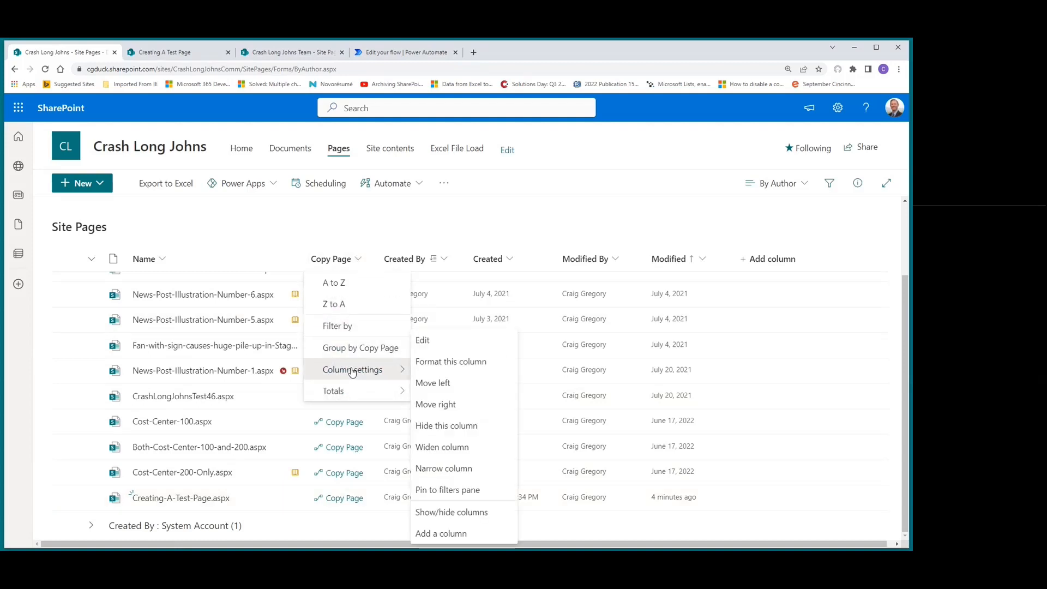
{"action": "left_click", "coordinate": [449, 362]}
{"action": "scroll", "coordinate": [723, 460], "scroll_direction": "down", "scroll_amount": 10}
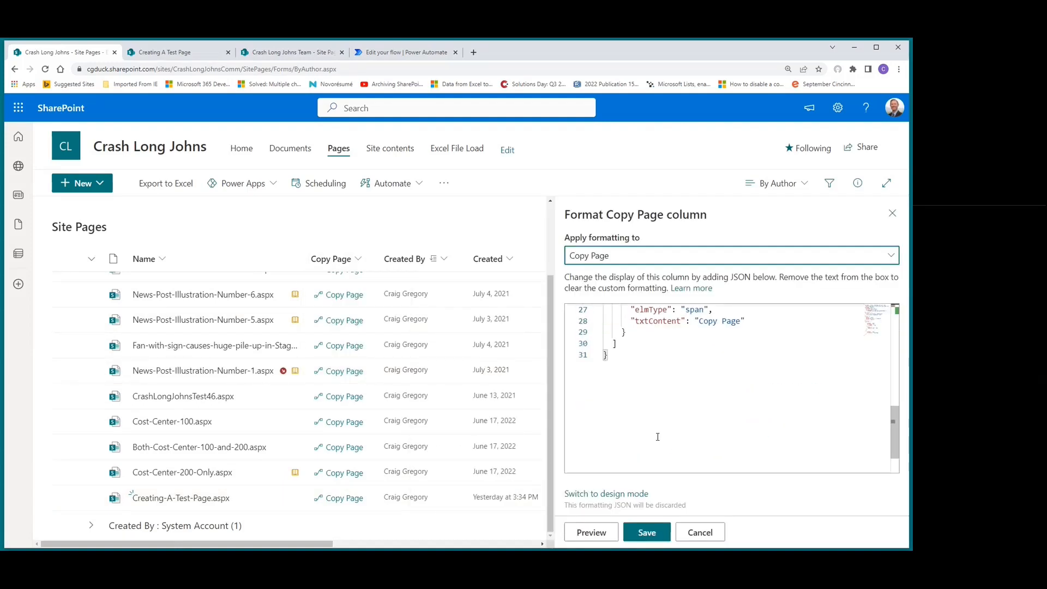
{"action": "left_click_drag", "start_coordinate": [612, 356], "coordinate": [607, 285]}
{"action": "key", "text": "ctrl+c"}
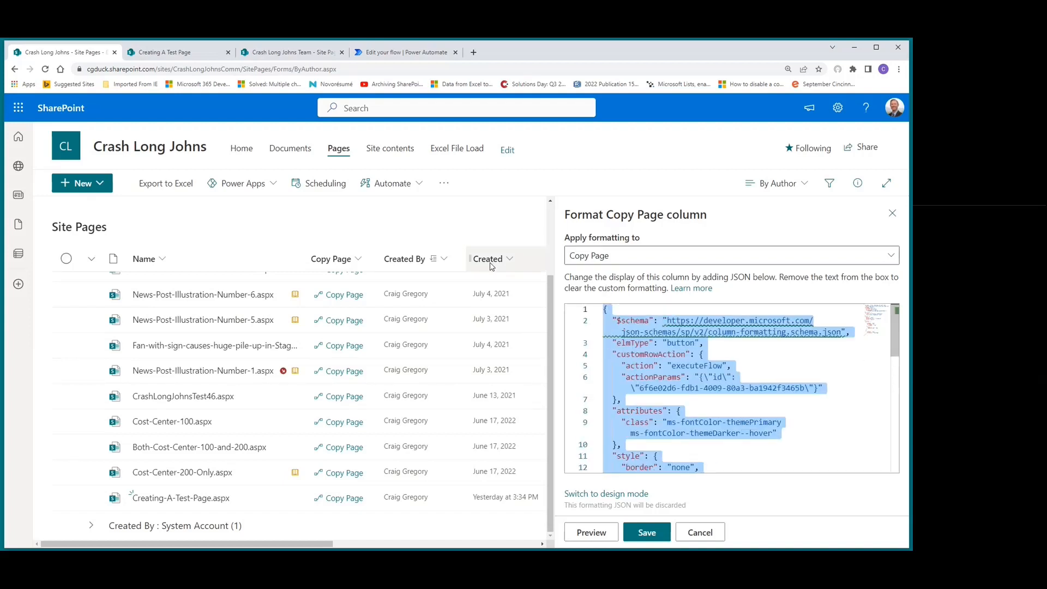
Step: Replace the default formatting JSON of the Crash Long Johns Team site's Copy Page column with the copied JSON
{"action": "left_click", "coordinate": [401, 53]}
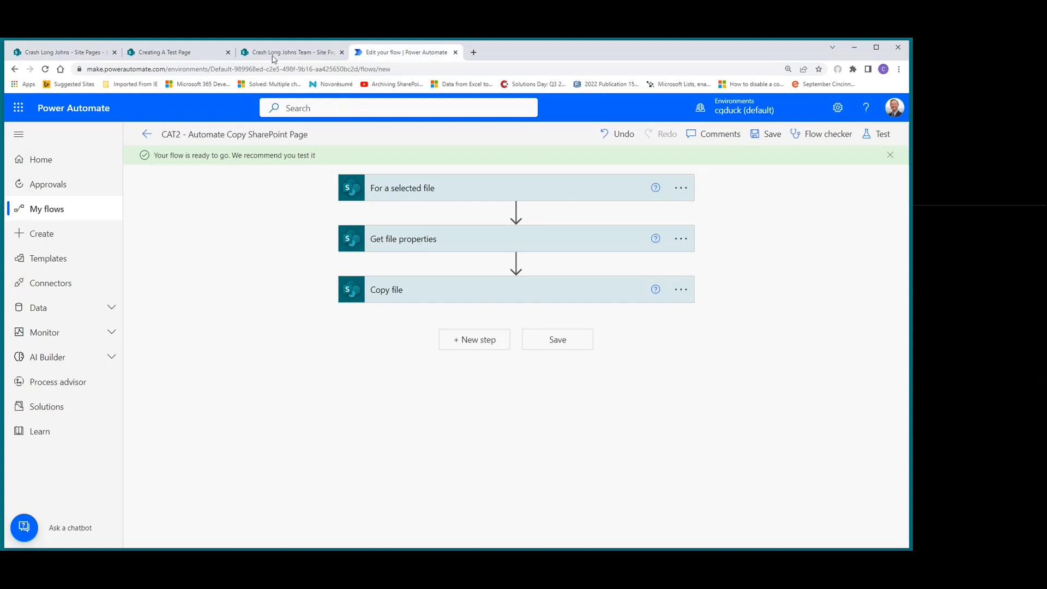
{"action": "left_click", "coordinate": [289, 53]}
{"action": "left_click_drag", "start_coordinate": [614, 343], "coordinate": [596, 318]}
{"action": "key", "text": "ctrl+v"}
{"action": "scroll", "coordinate": [678, 372], "scroll_direction": "up", "scroll_amount": 10}
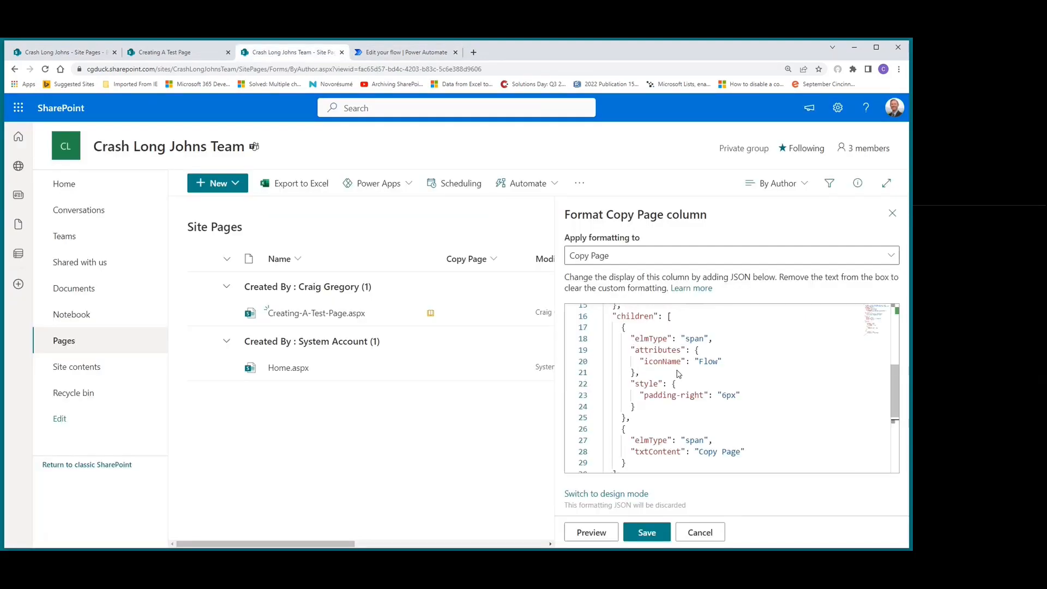
{"action": "scroll", "coordinate": [678, 372], "scroll_direction": "up", "scroll_amount": 2}
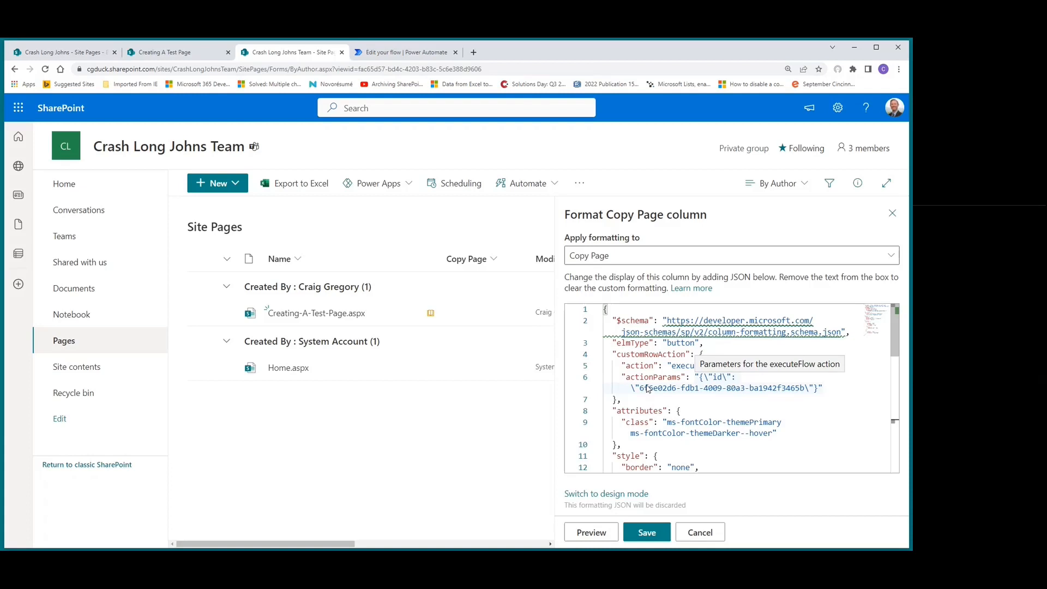
Step: Switch to Power Automate and copy the flow ID from the address of the CAT2 - Automate Copy SharePoint Page details page
{"action": "left_click", "coordinate": [402, 53]}
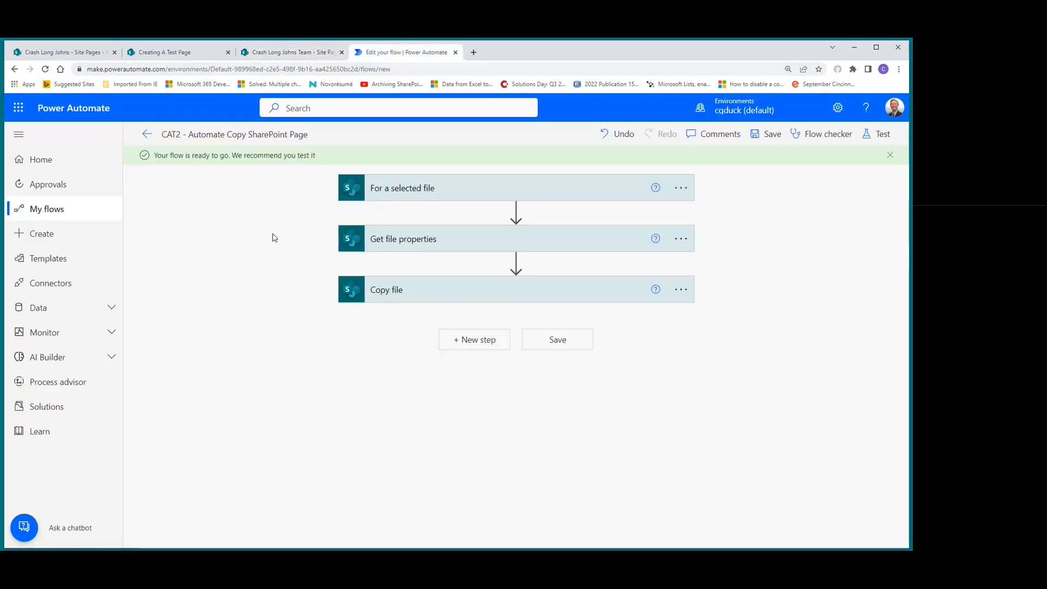
{"action": "left_click", "coordinate": [145, 137]}
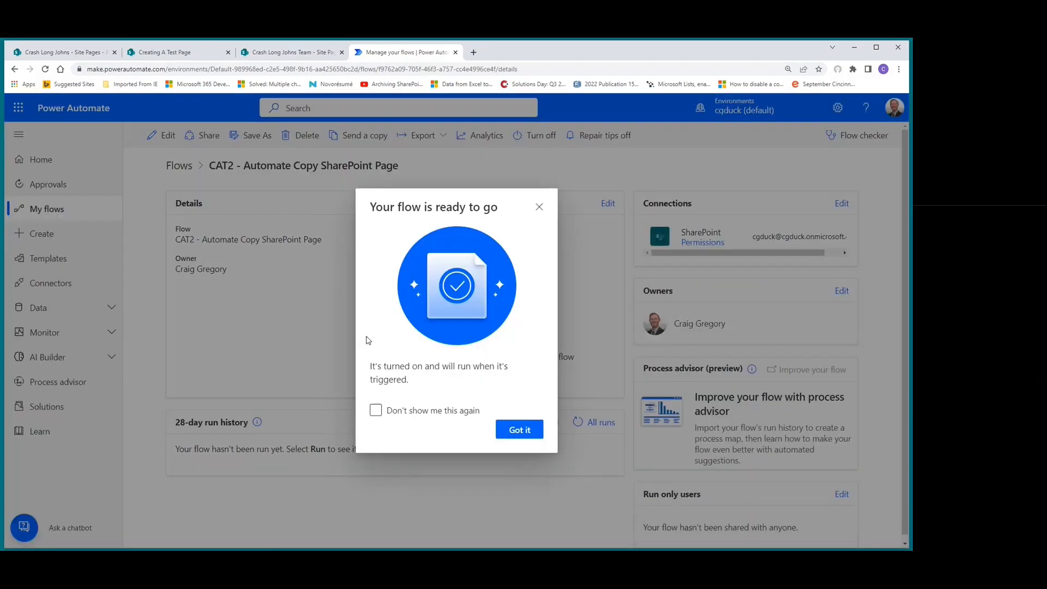
{"action": "left_click", "coordinate": [518, 429]}
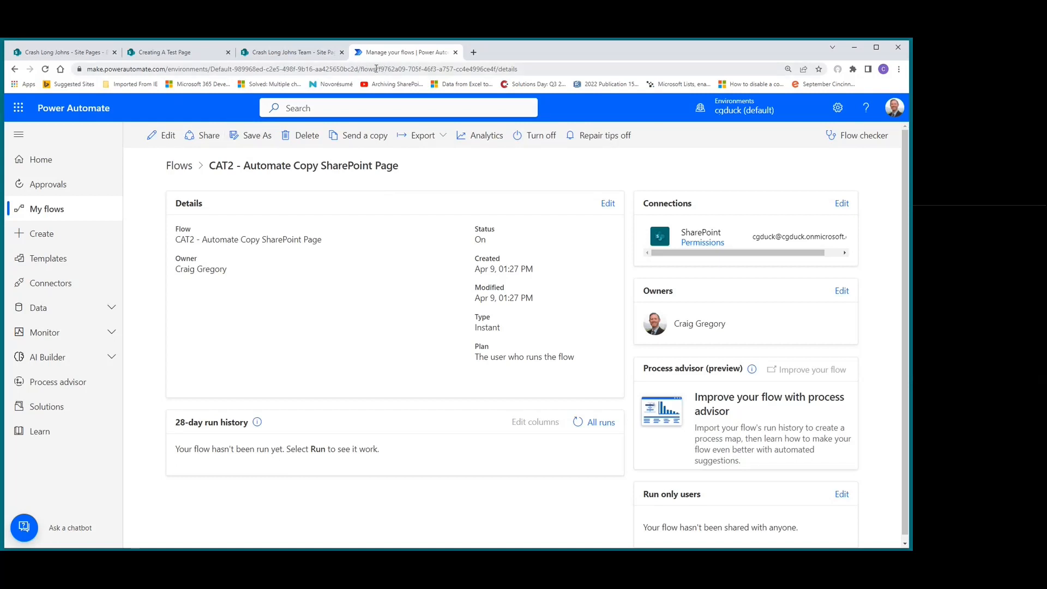
{"action": "left_click_drag", "start_coordinate": [379, 68], "coordinate": [496, 70]}
{"action": "key", "text": "ctrl+c"}
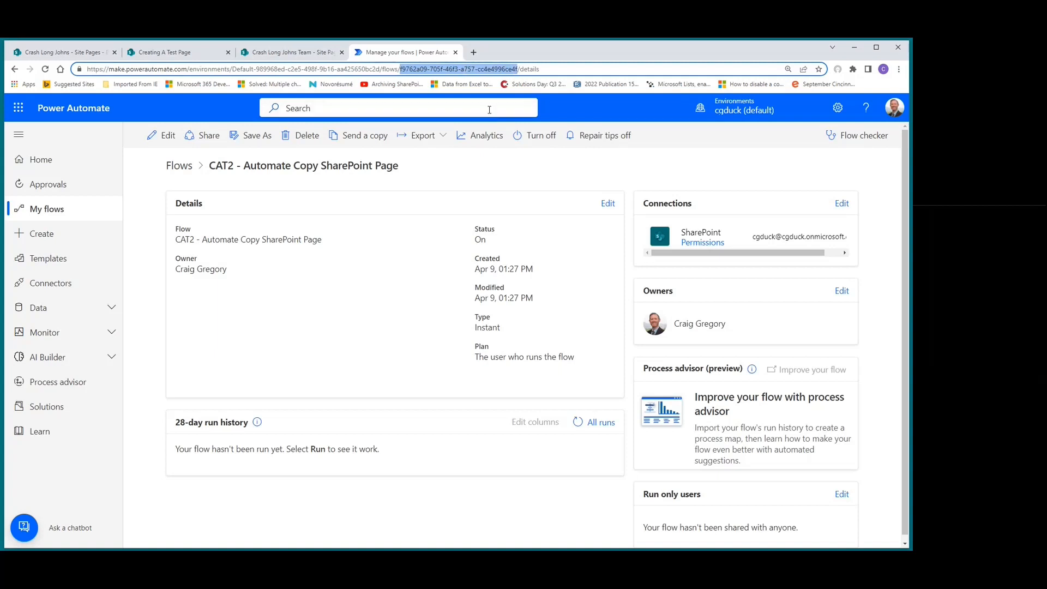
Step: Back in SharePoint, replace the id in the column JSON's actionParams with the copied flow ID f9762a09-705f-46f3-a757-cc4e4996ce4f
{"action": "left_click", "coordinate": [264, 54]}
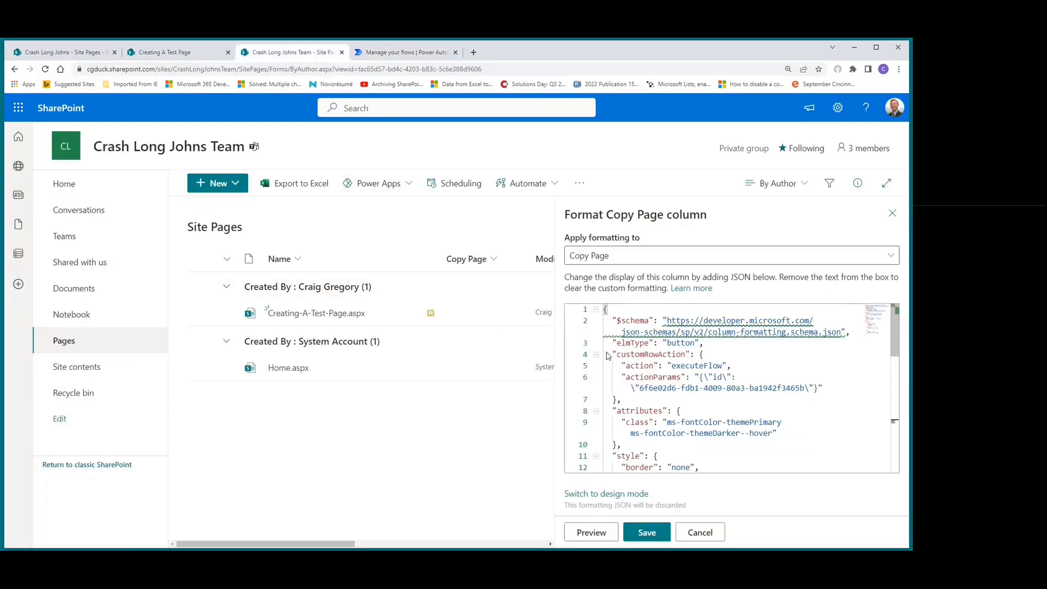
{"action": "left_click", "coordinate": [644, 388]}
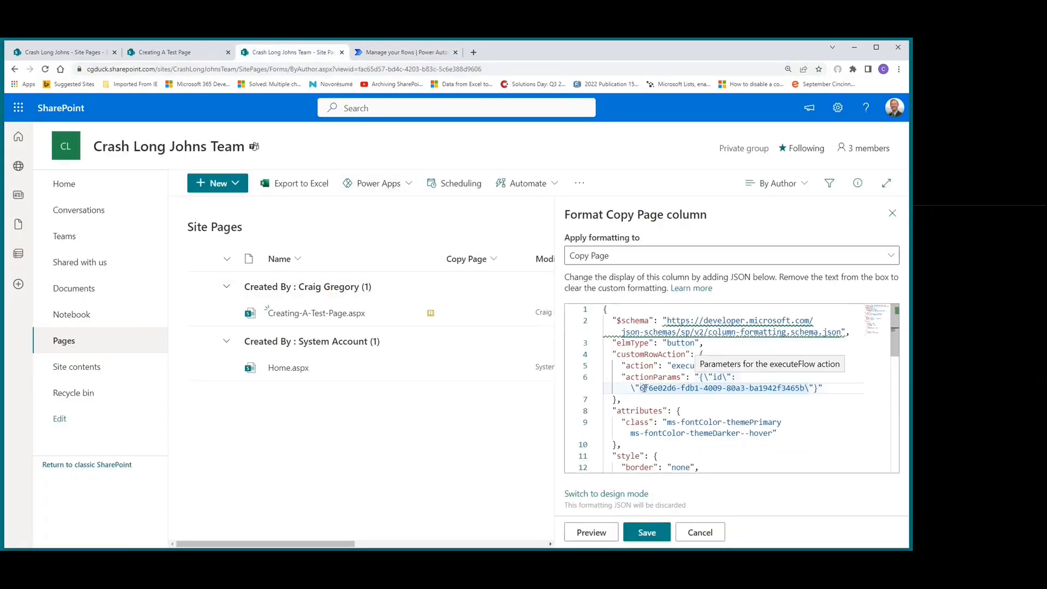
{"action": "left_click_drag", "start_coordinate": [642, 389], "coordinate": [801, 388]}
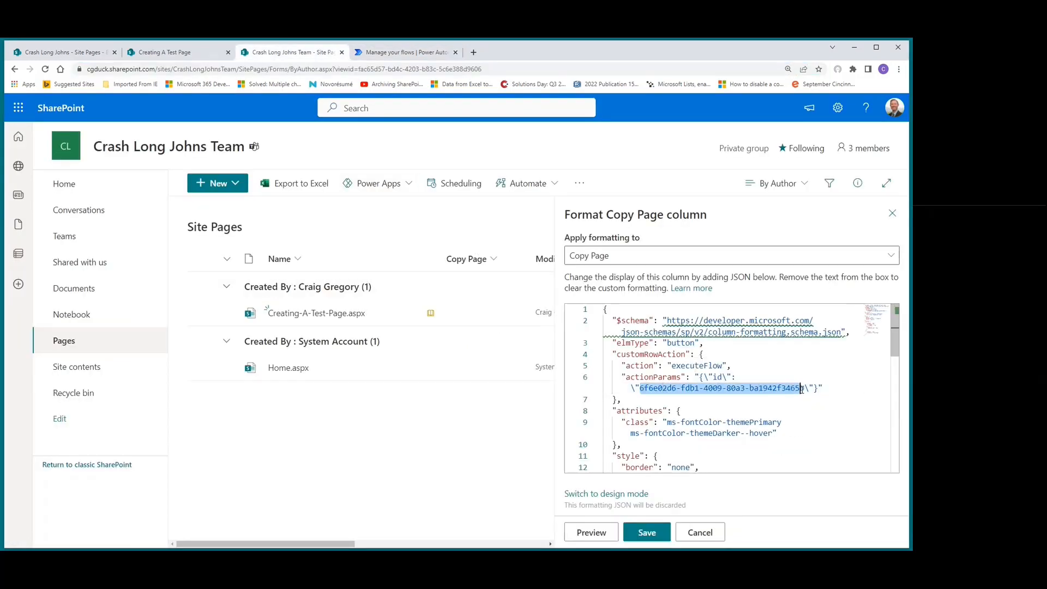
{"action": "key", "text": "ctrl+v"}
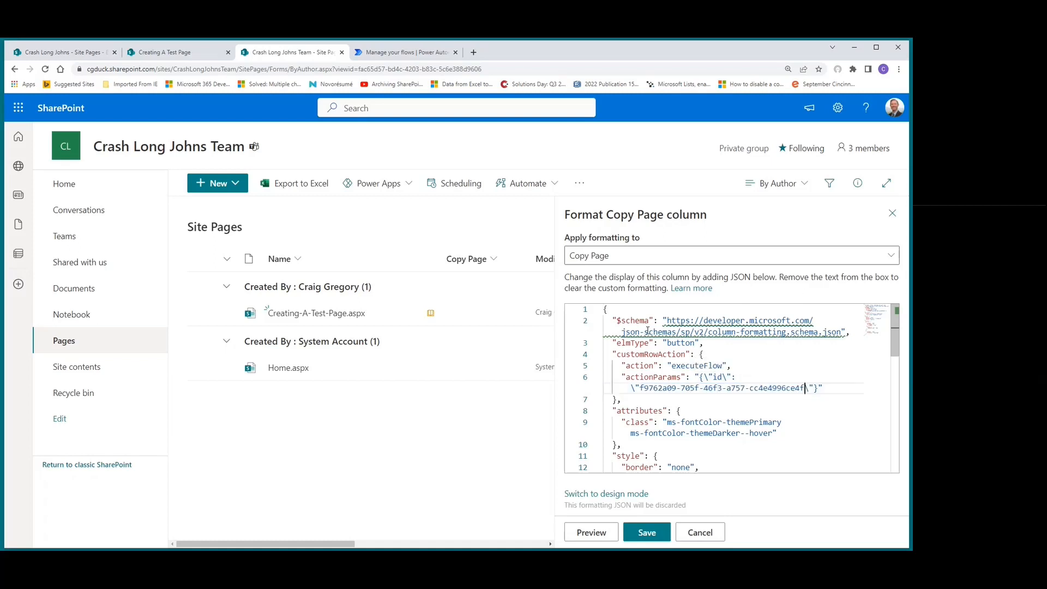
Step: In Power Automate, add the Crash Long Johns Team site's Site Pages library to the flow's run-only permissions
{"action": "left_click", "coordinate": [416, 54]}
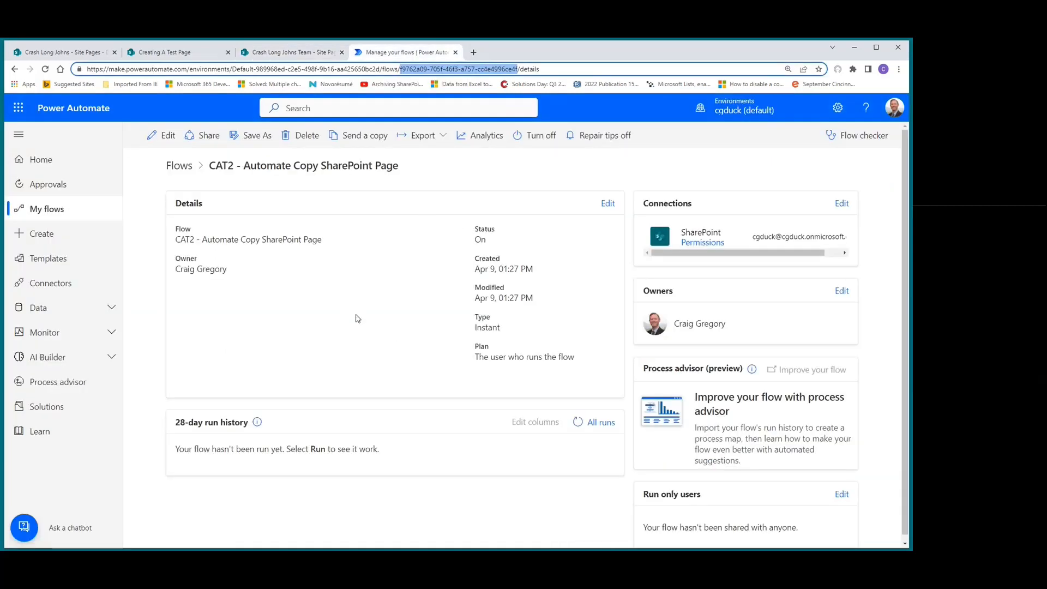
{"action": "scroll", "coordinate": [780, 464], "scroll_direction": "down", "scroll_amount": 1}
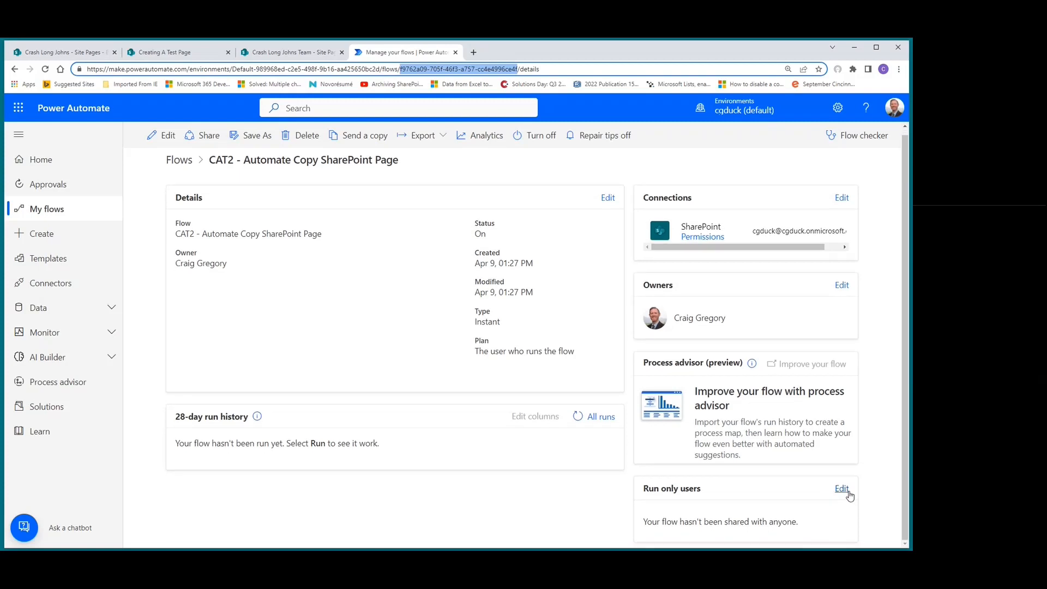
{"action": "left_click", "coordinate": [844, 492]}
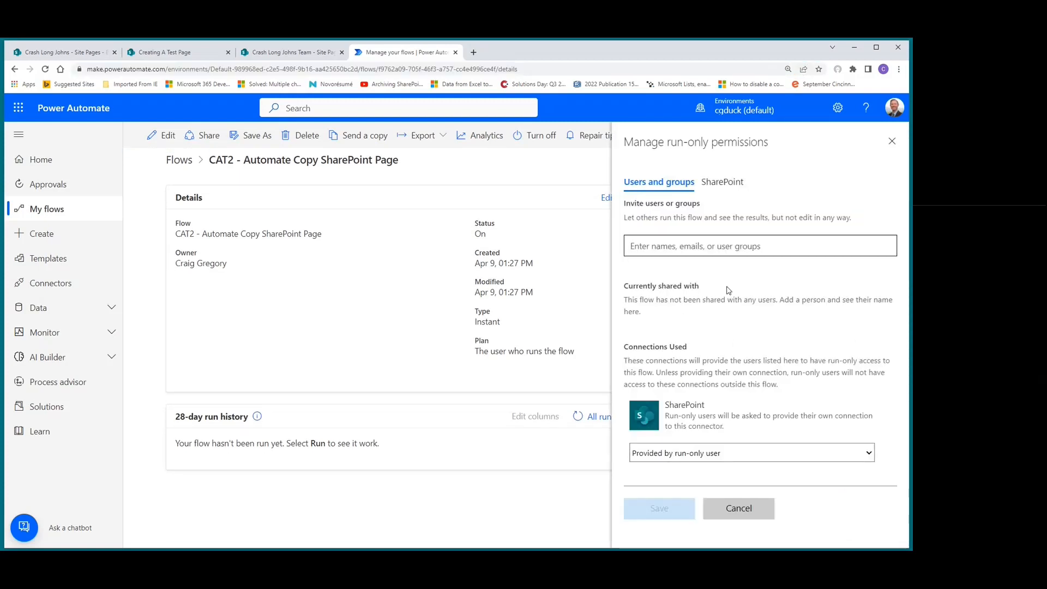
{"action": "left_click", "coordinate": [723, 188]}
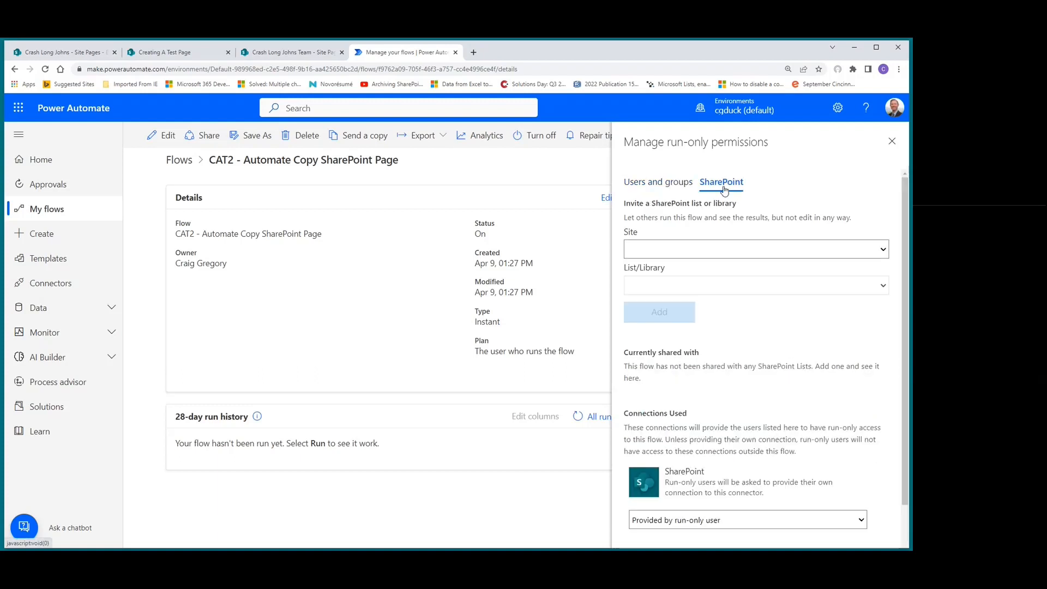
{"action": "left_click", "coordinate": [714, 249]}
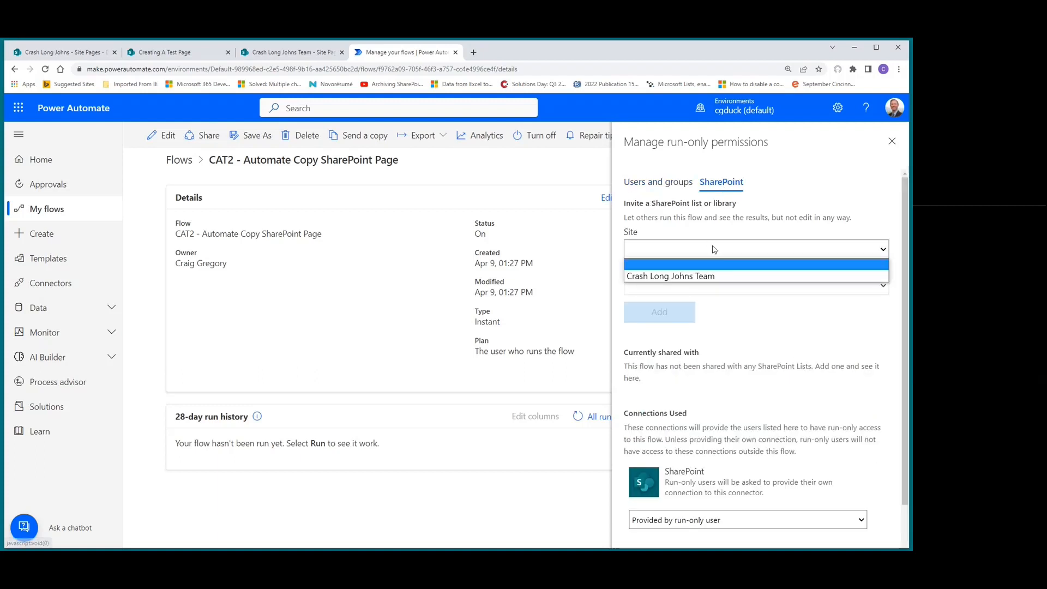
{"action": "left_click", "coordinate": [655, 276]}
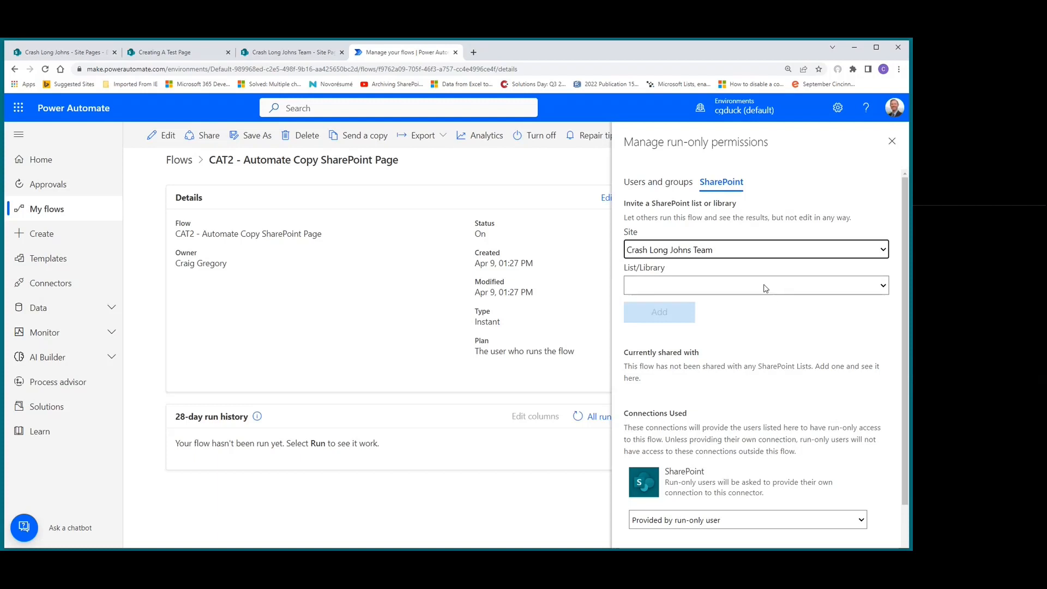
{"action": "left_click", "coordinate": [769, 286]}
{"action": "left_click", "coordinate": [663, 319]}
{"action": "left_click", "coordinate": [663, 319]}
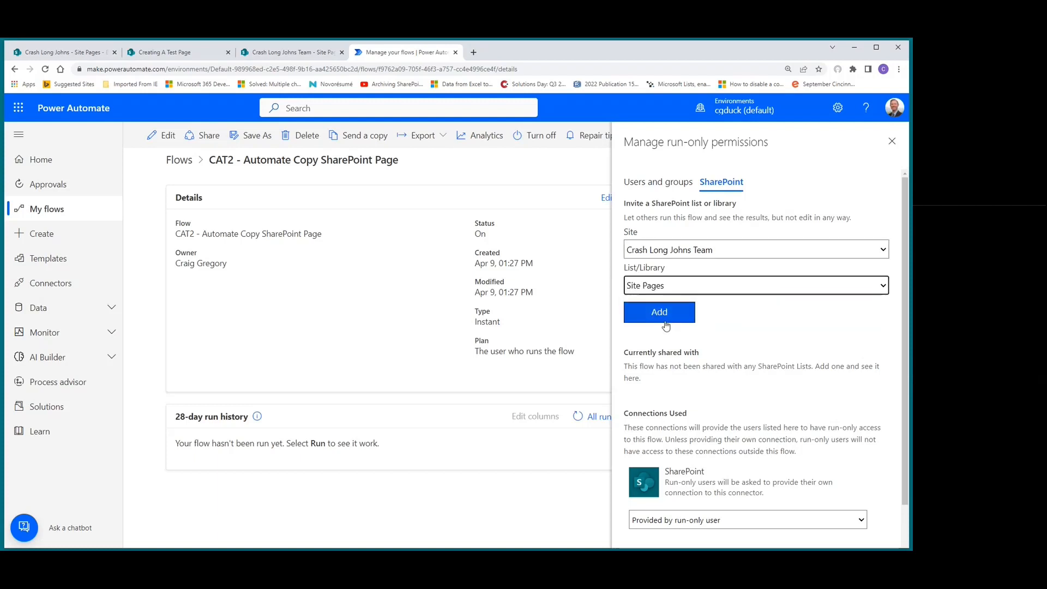
Step: Save the flow's run-only permissions and return to the Copy Page column formatting on the Crash Long Johns Team site in SharePoint
{"action": "scroll", "coordinate": [773, 453], "scroll_direction": "down", "scroll_amount": 2}
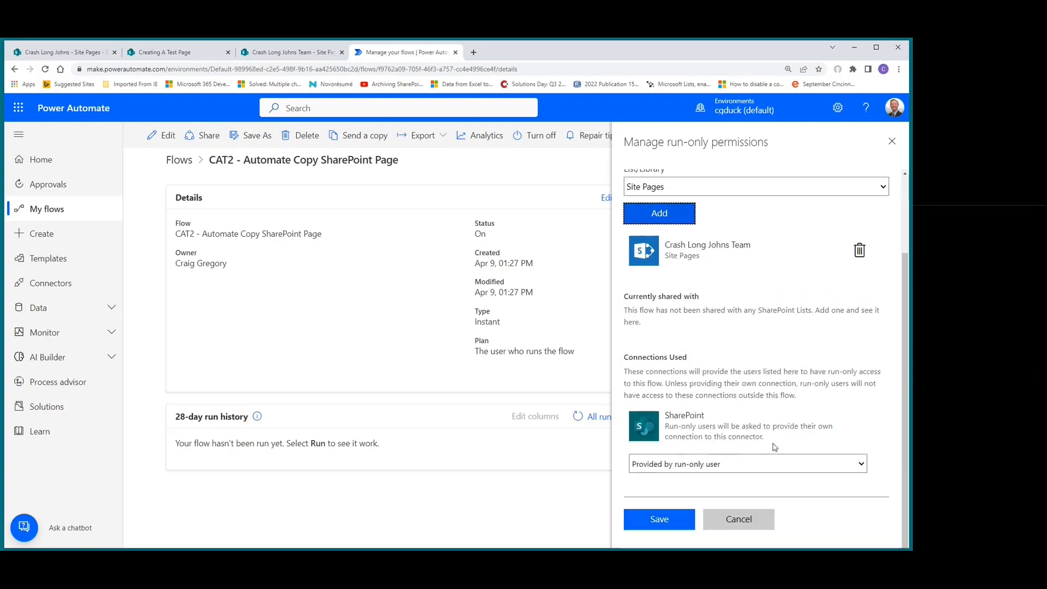
{"action": "scroll", "coordinate": [775, 441], "scroll_direction": "up", "scroll_amount": 2}
{"action": "scroll", "coordinate": [752, 464], "scroll_direction": "down", "scroll_amount": 2}
{"action": "left_click", "coordinate": [659, 519]}
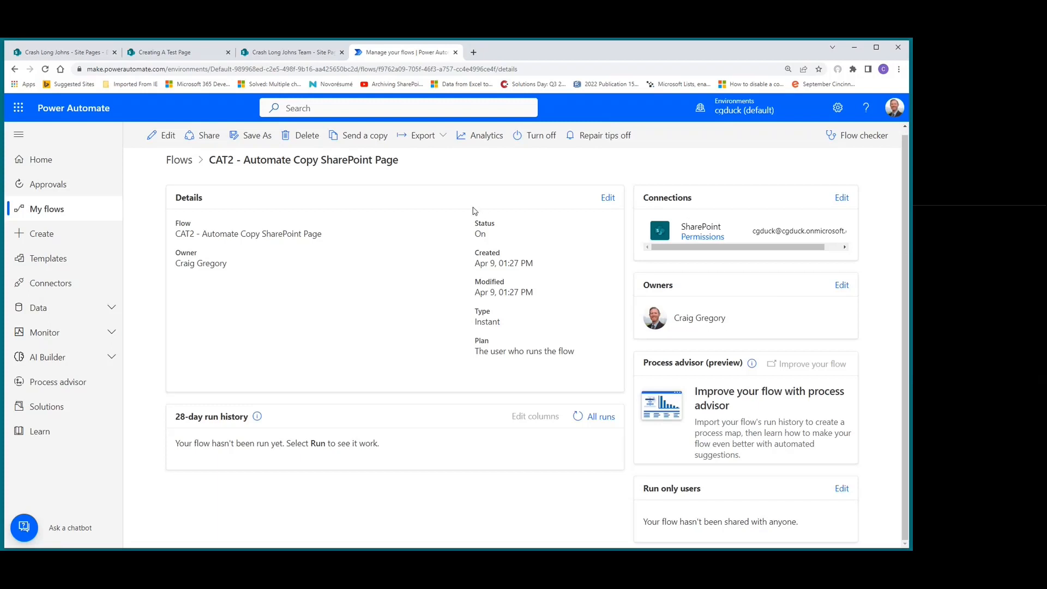
{"action": "left_click", "coordinate": [288, 54]}
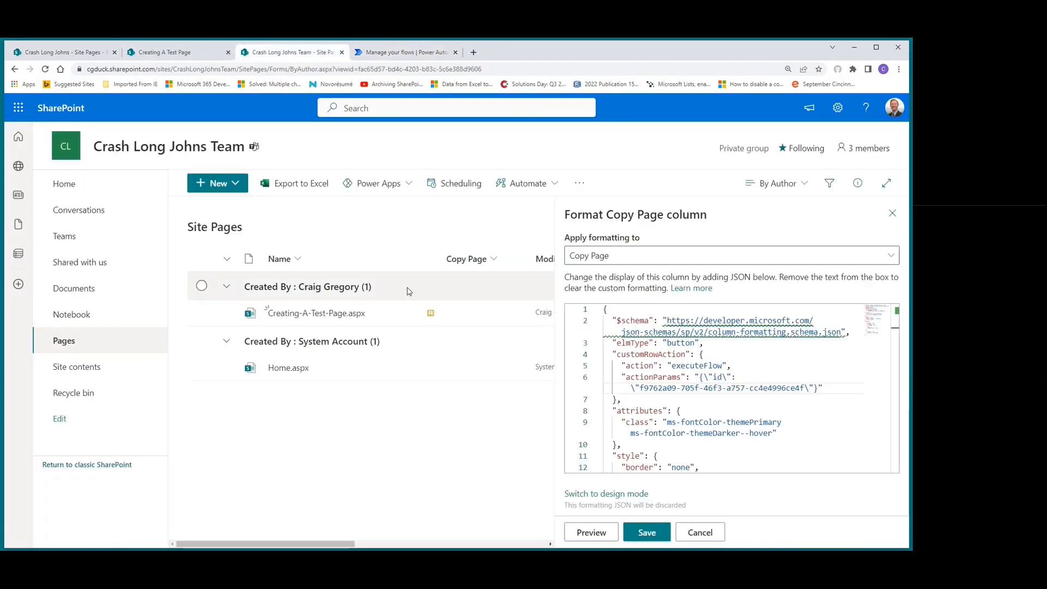
Step: Preview and save the Copy Page column's JSON formatting on the Crash Long Johns Team site, and close the formatting pane
{"action": "left_click", "coordinate": [599, 533]}
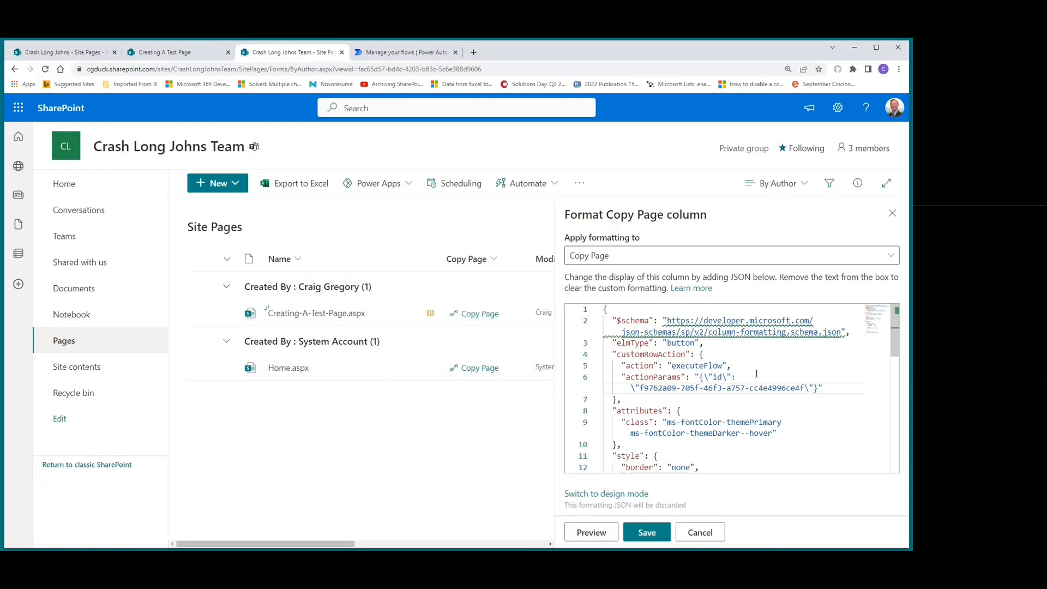
{"action": "left_click", "coordinate": [657, 532]}
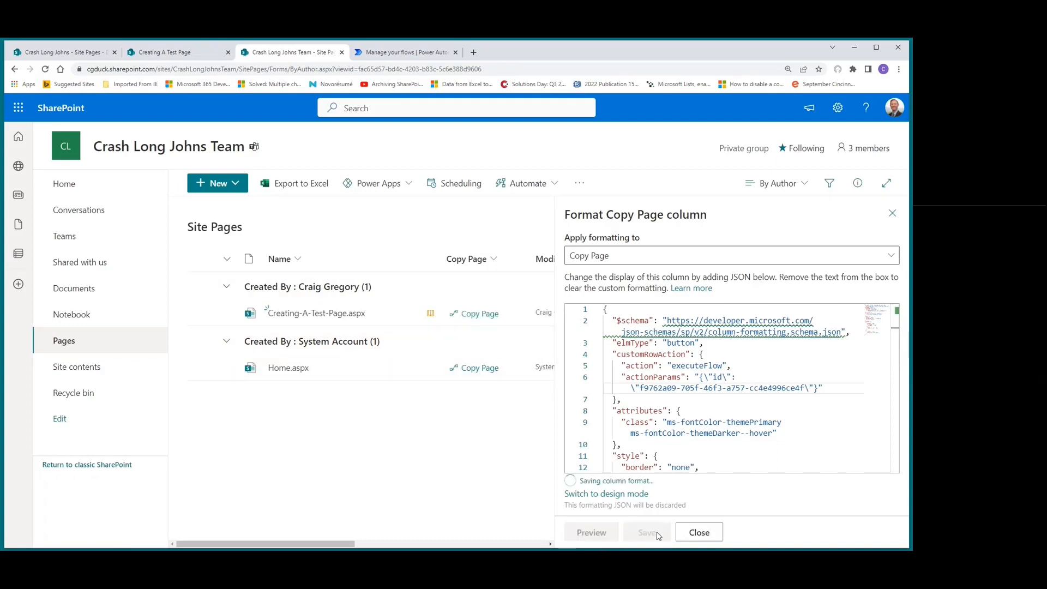
{"action": "left_click", "coordinate": [892, 213]}
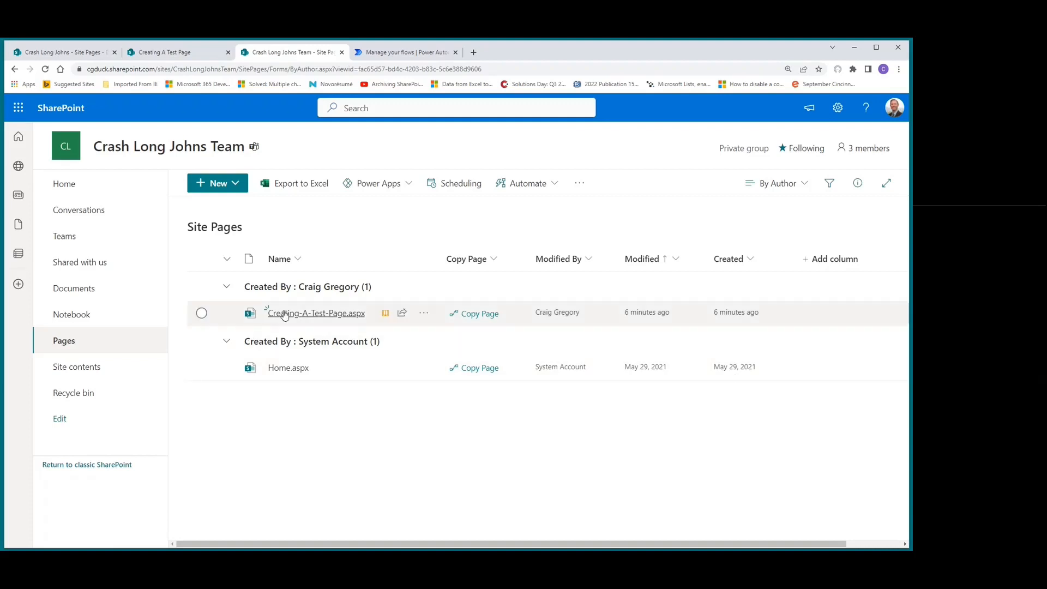
{"action": "mouse_move", "coordinate": [288, 317]}
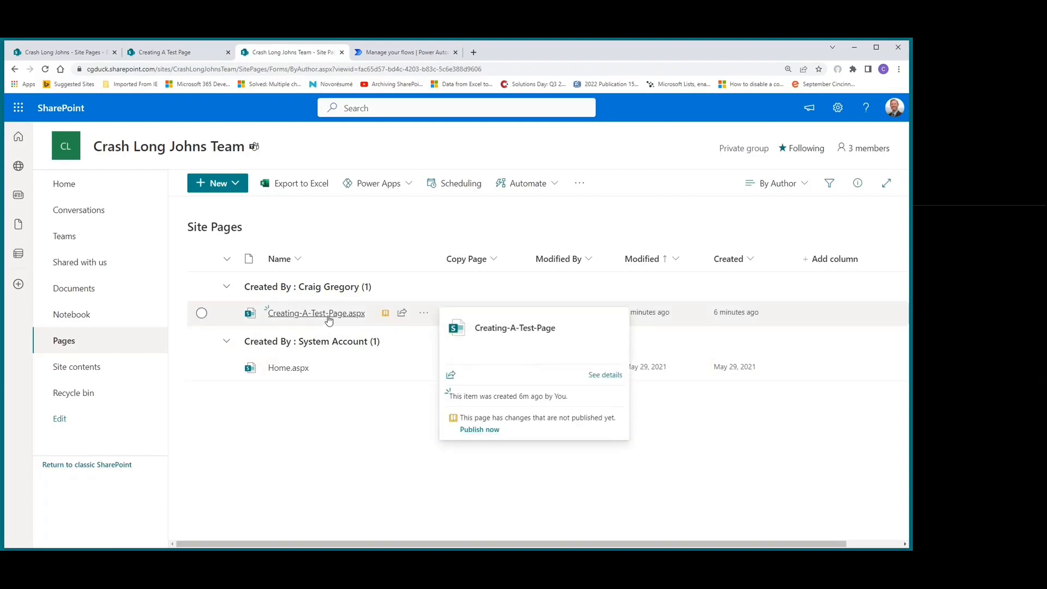
{"action": "left_click", "coordinate": [401, 52]}
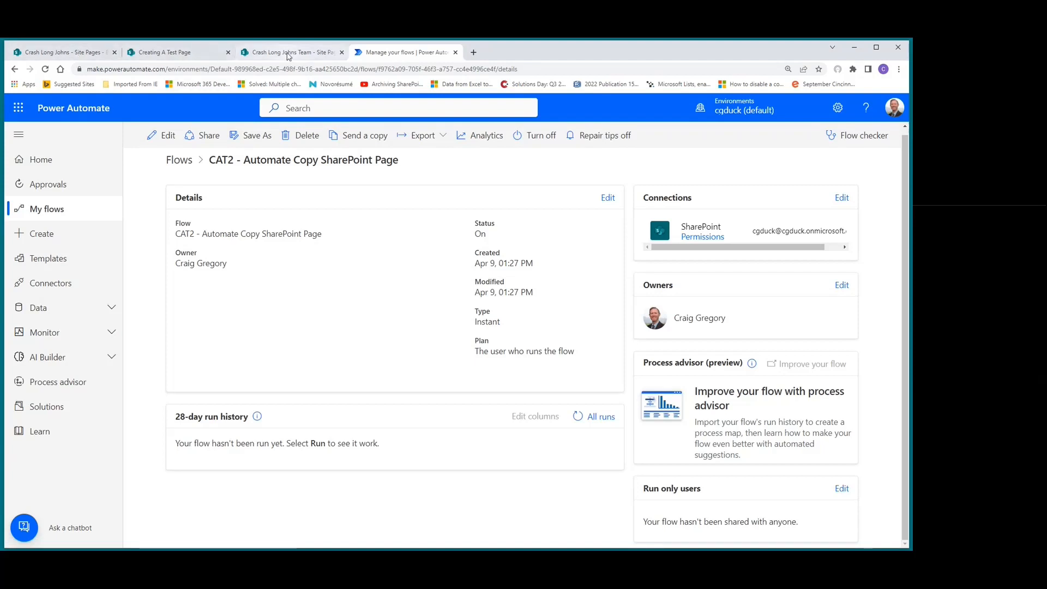
{"action": "left_click", "coordinate": [316, 52]}
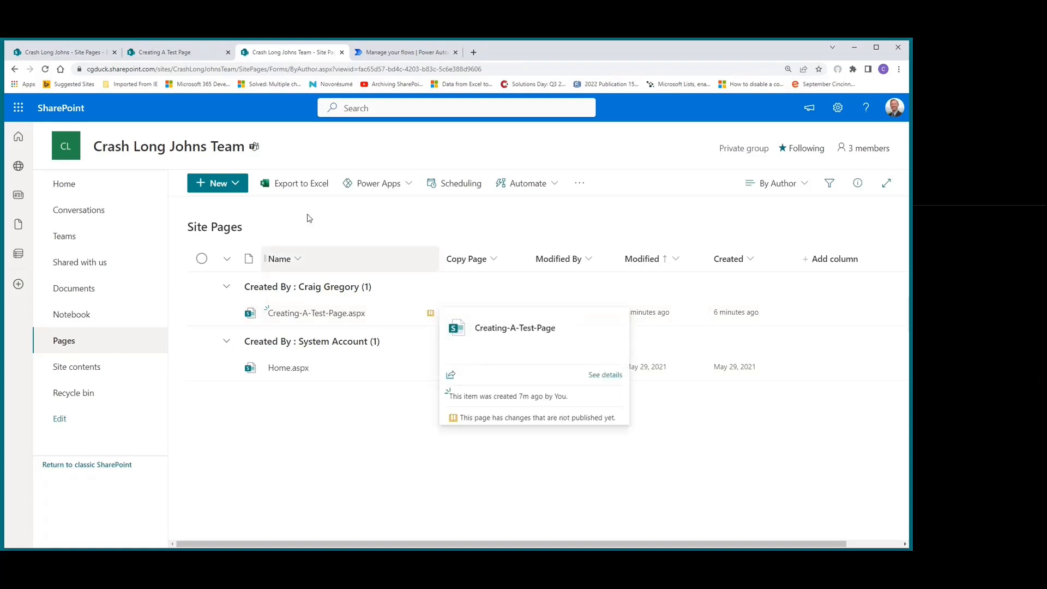
{"action": "left_click", "coordinate": [76, 51]}
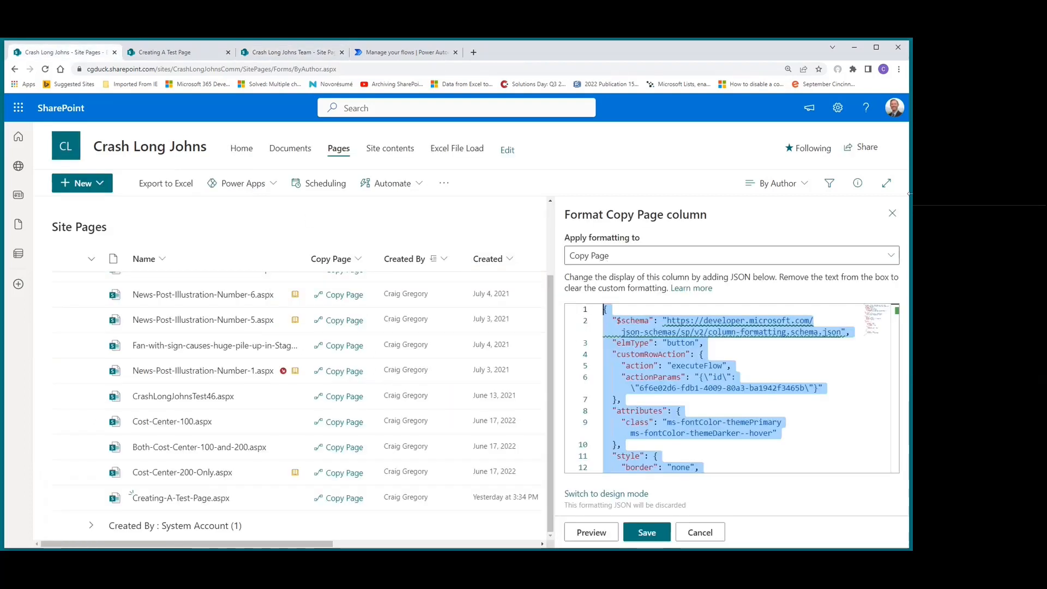
{"action": "left_click", "coordinate": [893, 214]}
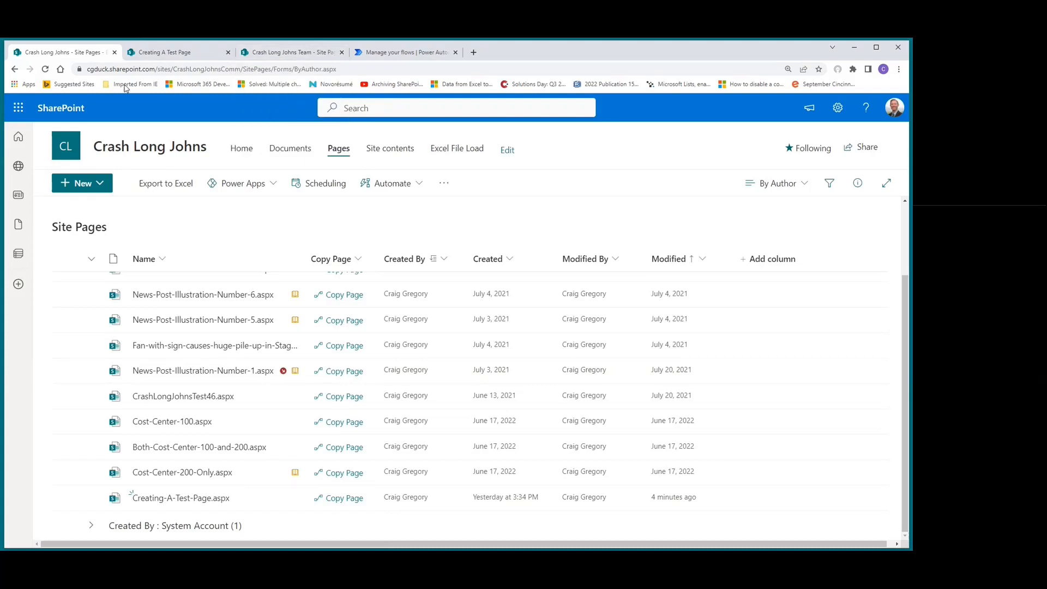
{"action": "left_click", "coordinate": [380, 68]}
{"action": "double_click", "coordinate": [380, 68]}
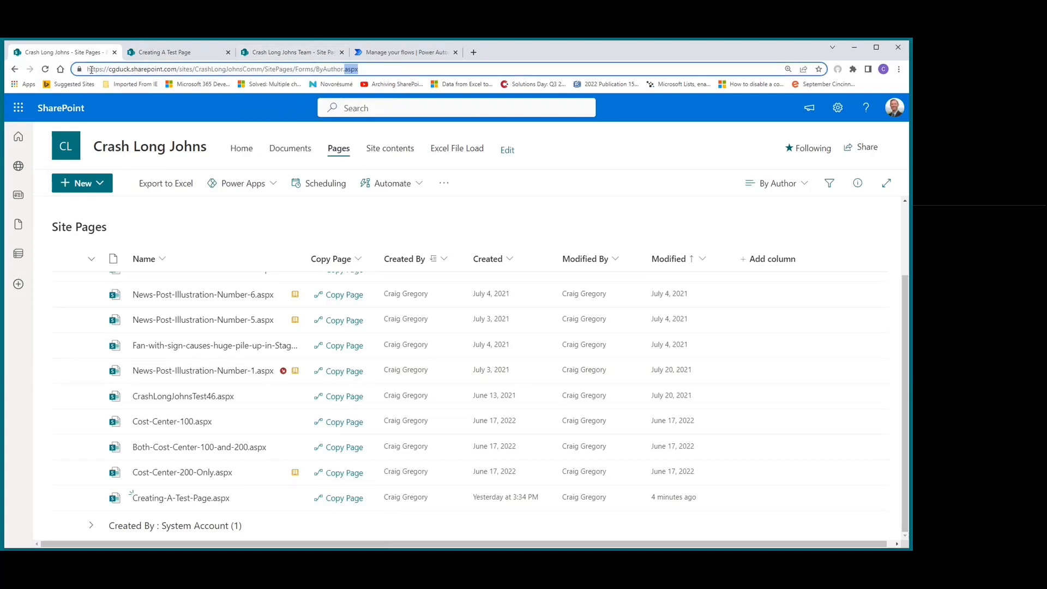
{"action": "left_click_drag", "start_coordinate": [88, 70], "coordinate": [262, 69]}
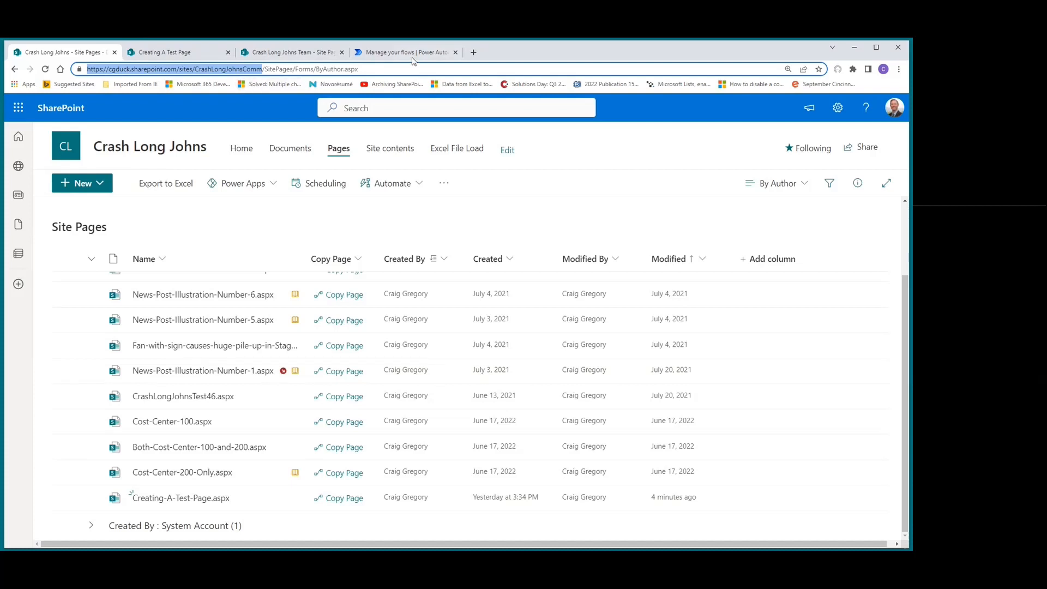
{"action": "left_click", "coordinate": [307, 53]}
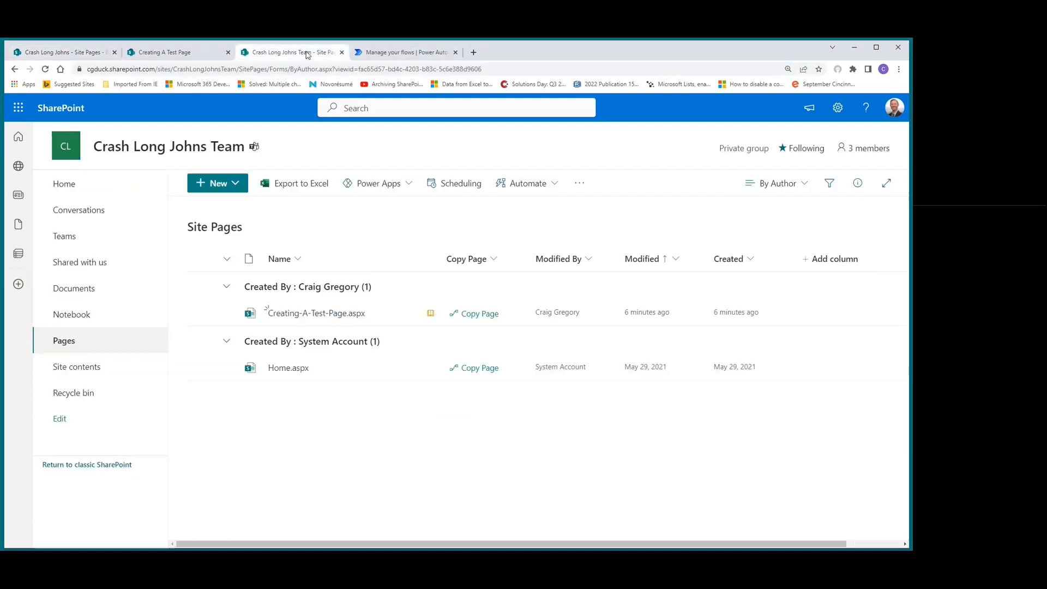
{"action": "left_click", "coordinate": [479, 320]}
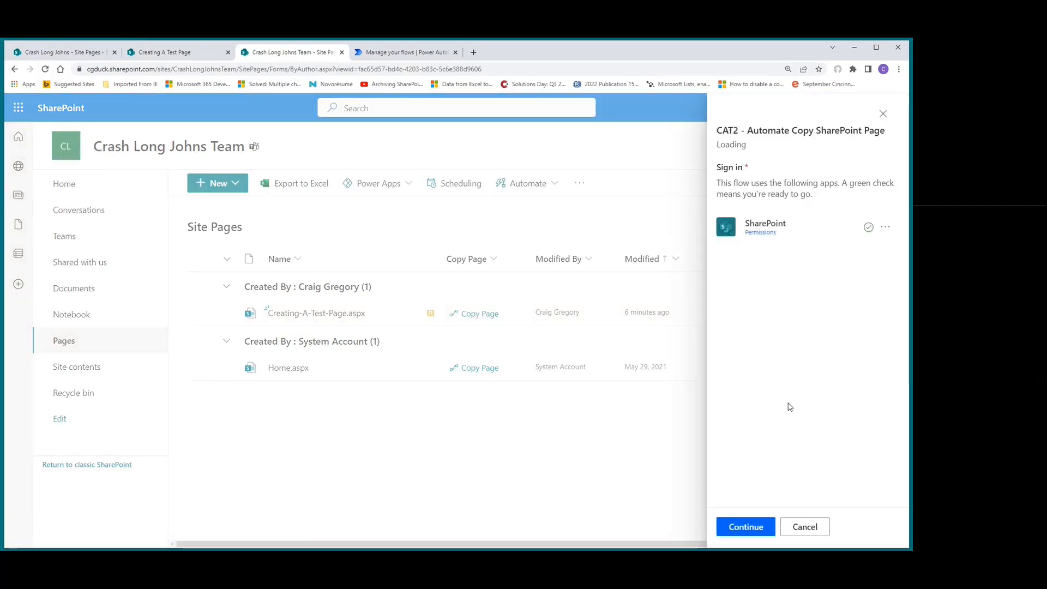
{"action": "left_click", "coordinate": [742, 527]}
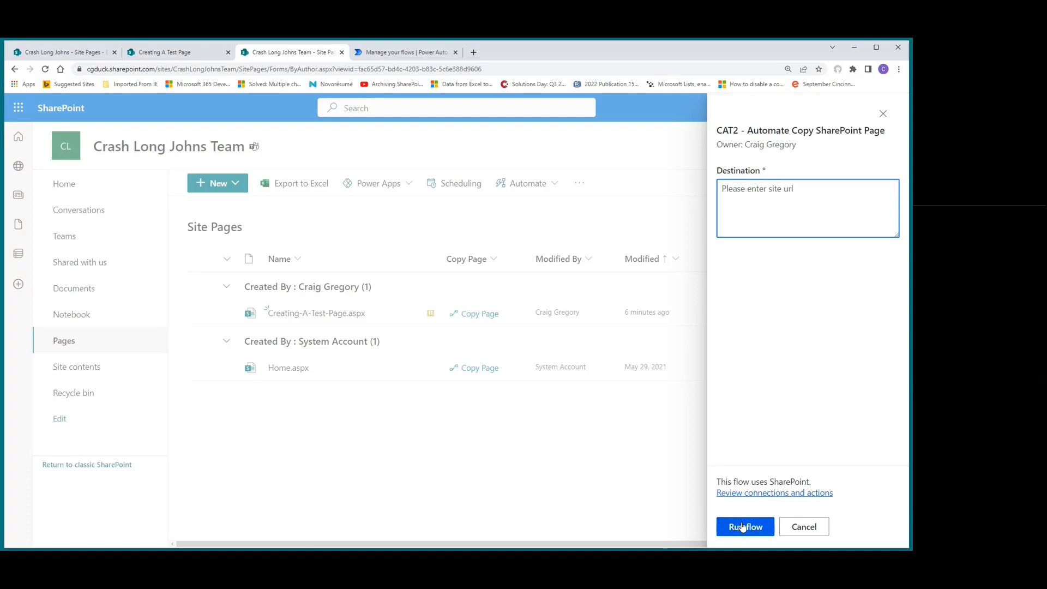
{"action": "key", "text": "ctrl+v"}
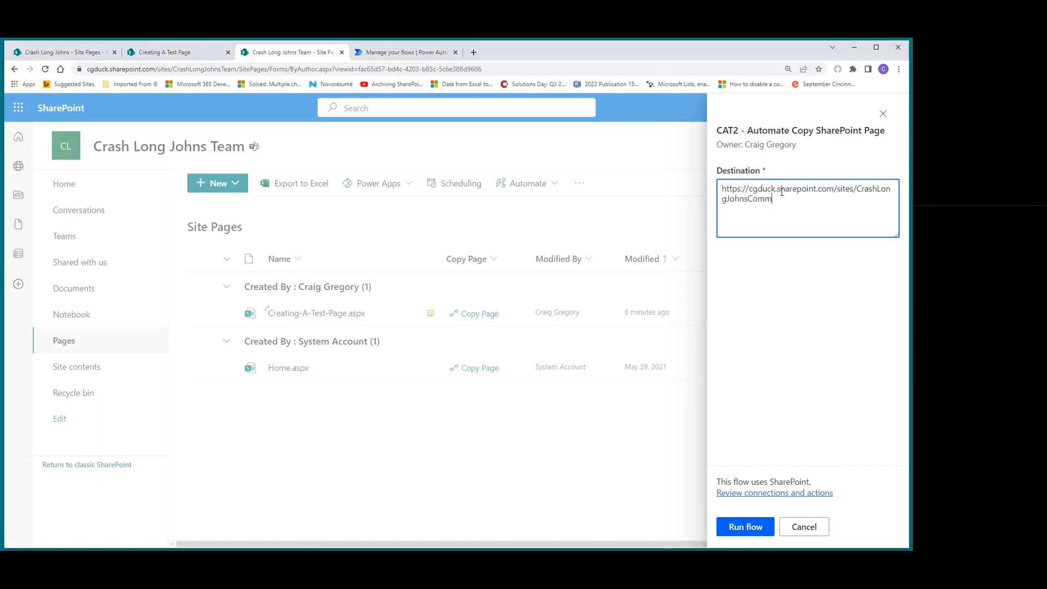
{"action": "left_click", "coordinate": [748, 529]}
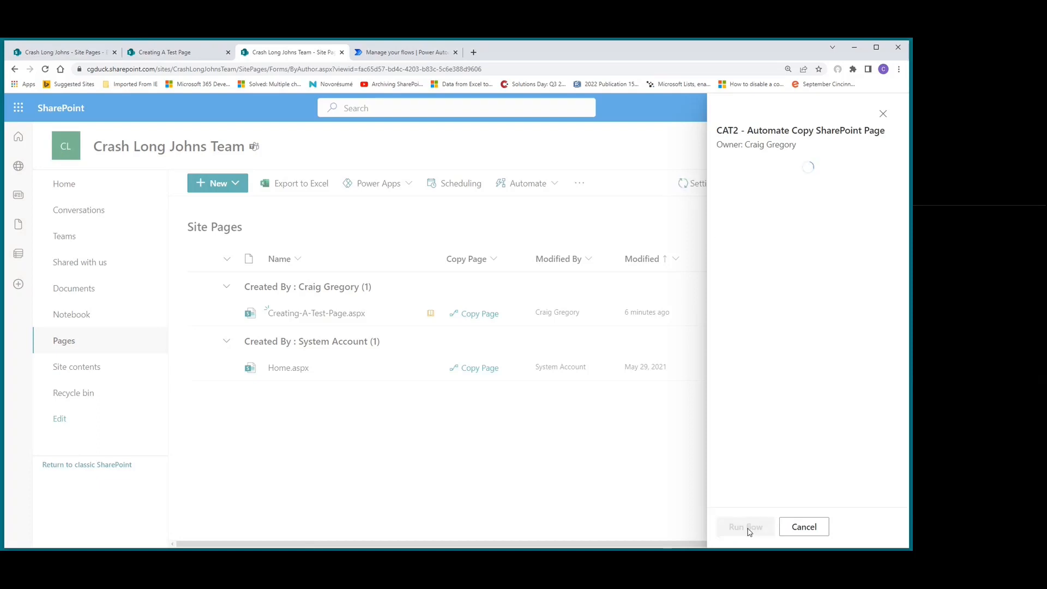
Step: Refresh the flow's run history in Power Automate until the run finishes, and check the Crash Long Johns Site Pages library for the copied page
{"action": "left_click", "coordinate": [382, 53]}
{"action": "left_click", "coordinate": [577, 416]}
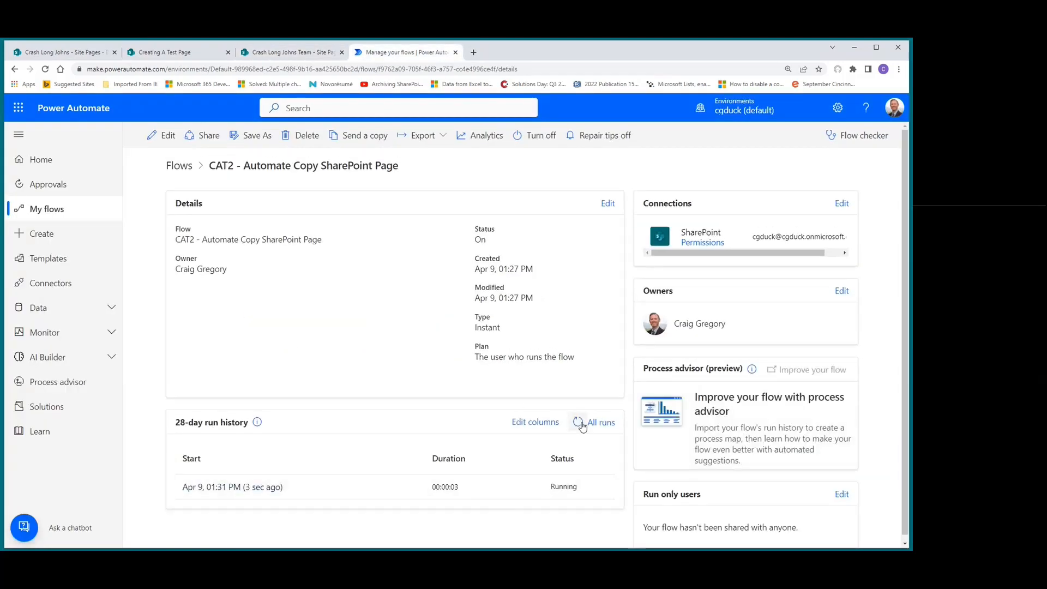
{"action": "left_click", "coordinate": [578, 423]}
{"action": "left_click", "coordinate": [577, 423]}
{"action": "left_click", "coordinate": [578, 424]}
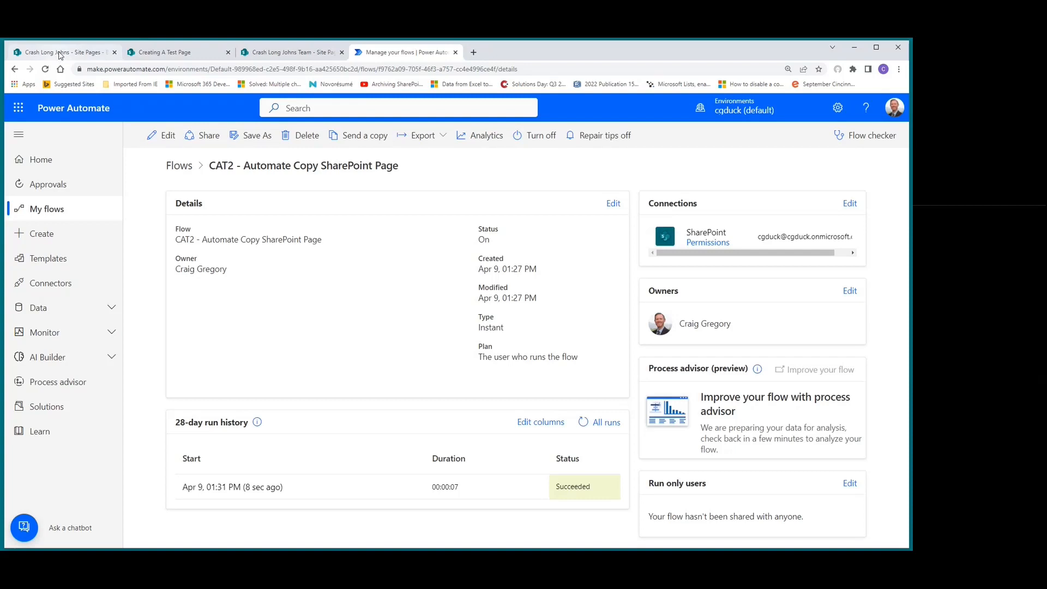
{"action": "left_click", "coordinate": [60, 54]}
{"action": "scroll", "coordinate": [198, 332], "scroll_direction": "down", "scroll_amount": 2}
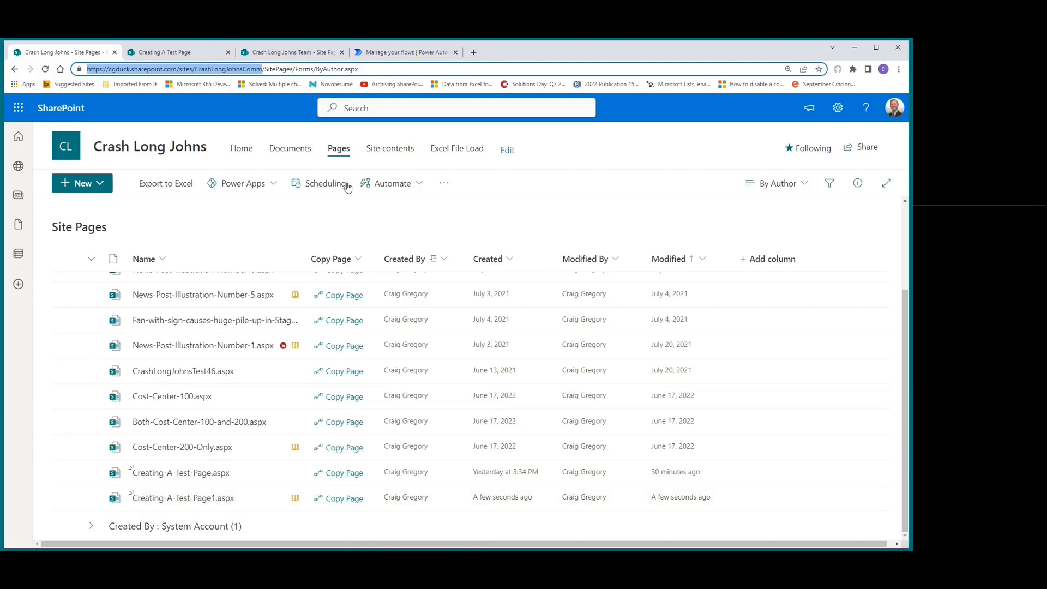
{"action": "left_click", "coordinate": [393, 53]}
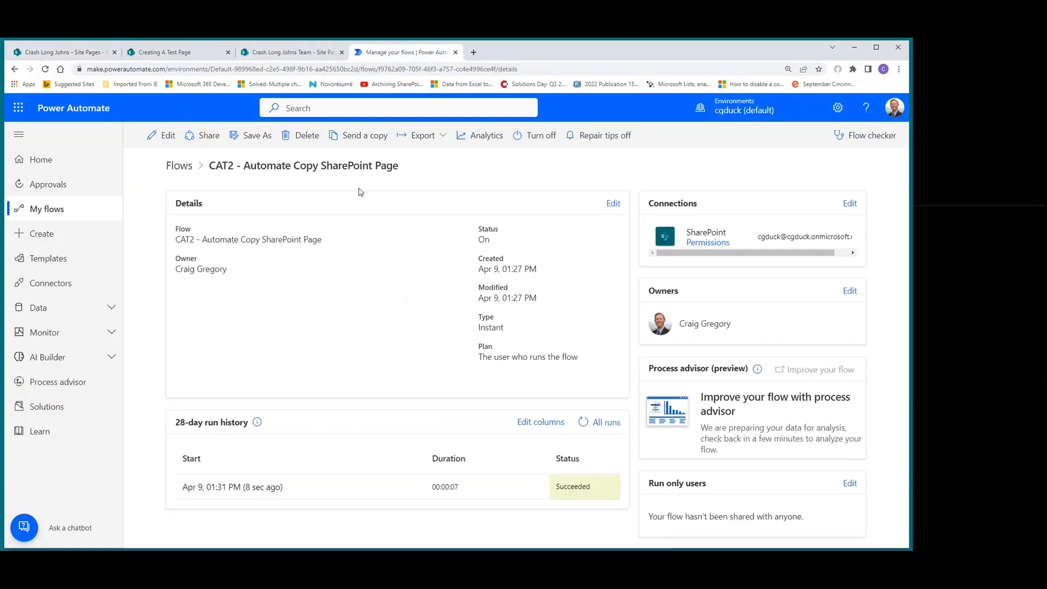
{"action": "left_click", "coordinate": [61, 53]}
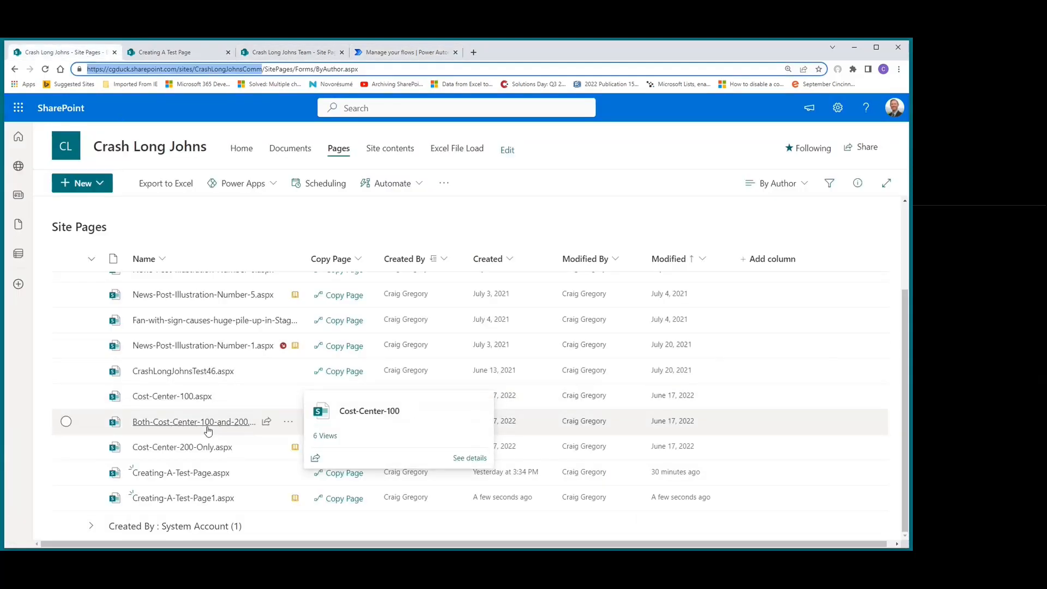
{"action": "mouse_move", "coordinate": [208, 431]}
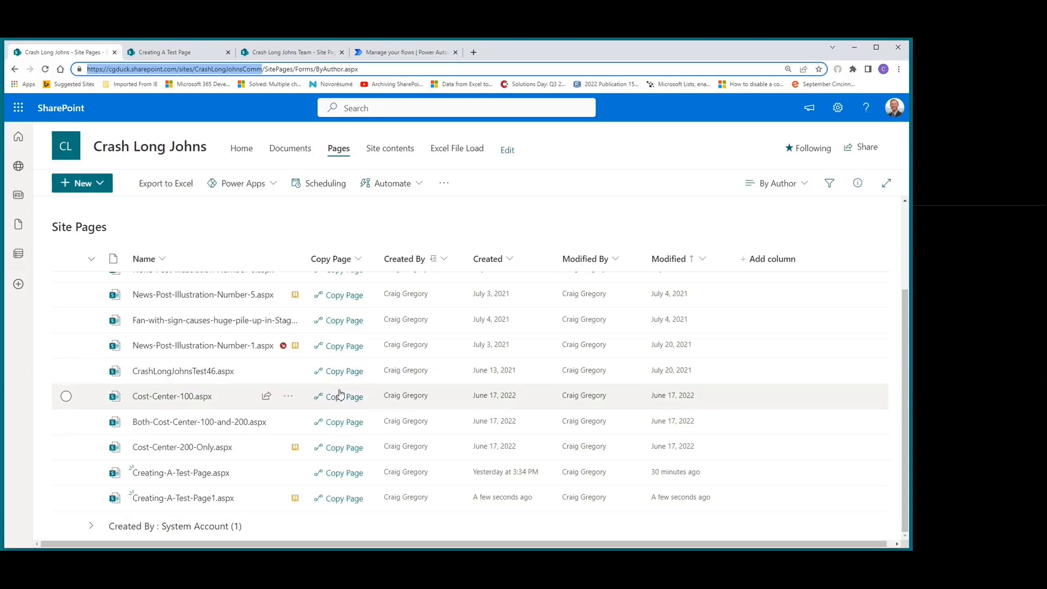
{"action": "left_click", "coordinate": [289, 399]}
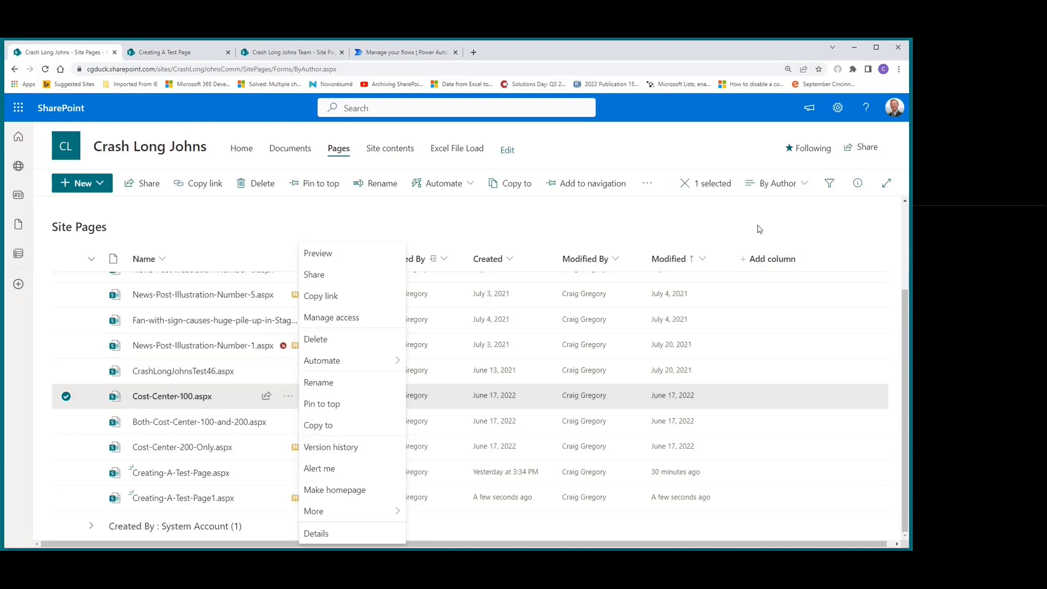
{"action": "left_click", "coordinate": [706, 228]}
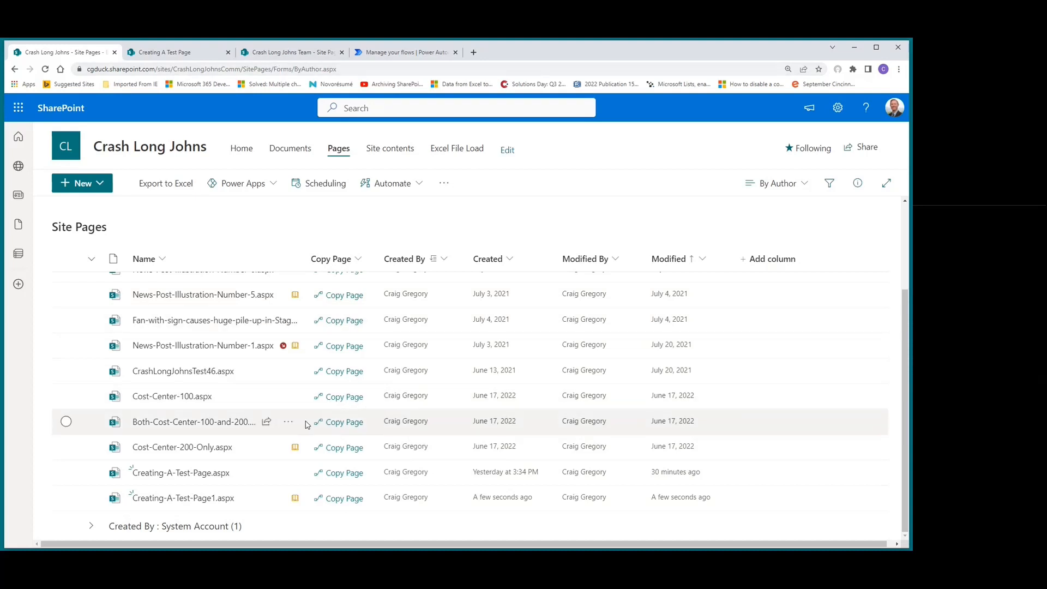
{"action": "left_click", "coordinate": [391, 53]}
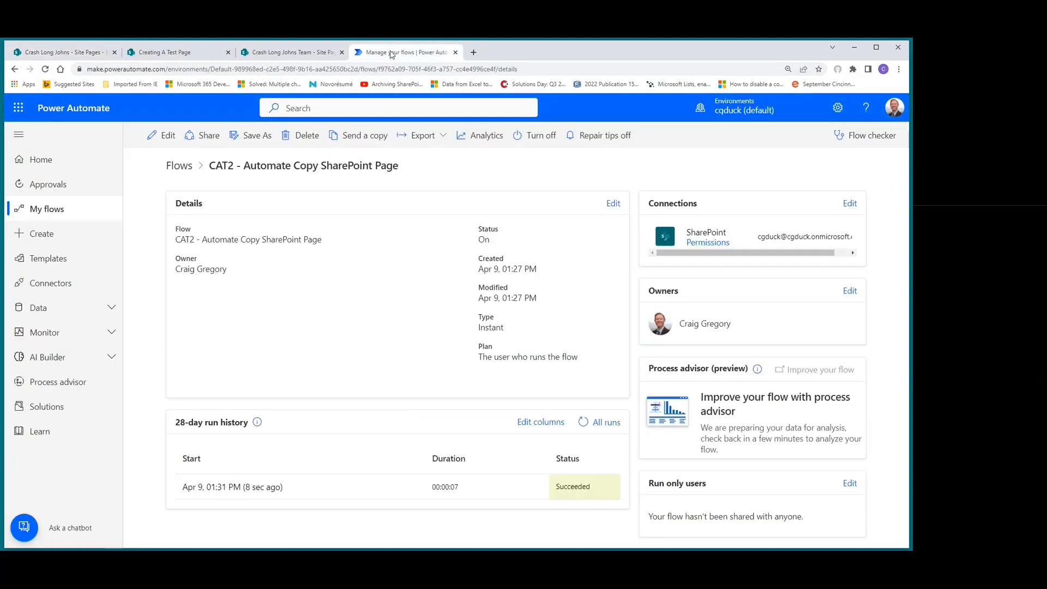